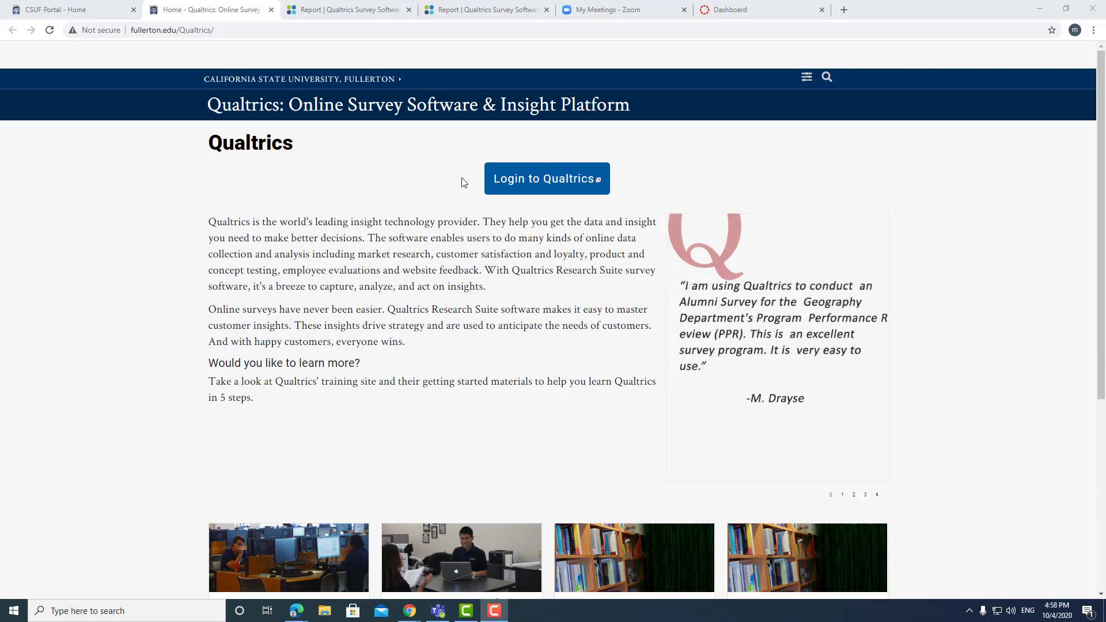
Log in to Qualtrics with the prefilled campus credentials and open the "Country Image Study - 1st stage 2019 - Fall" survey
click(505, 188)
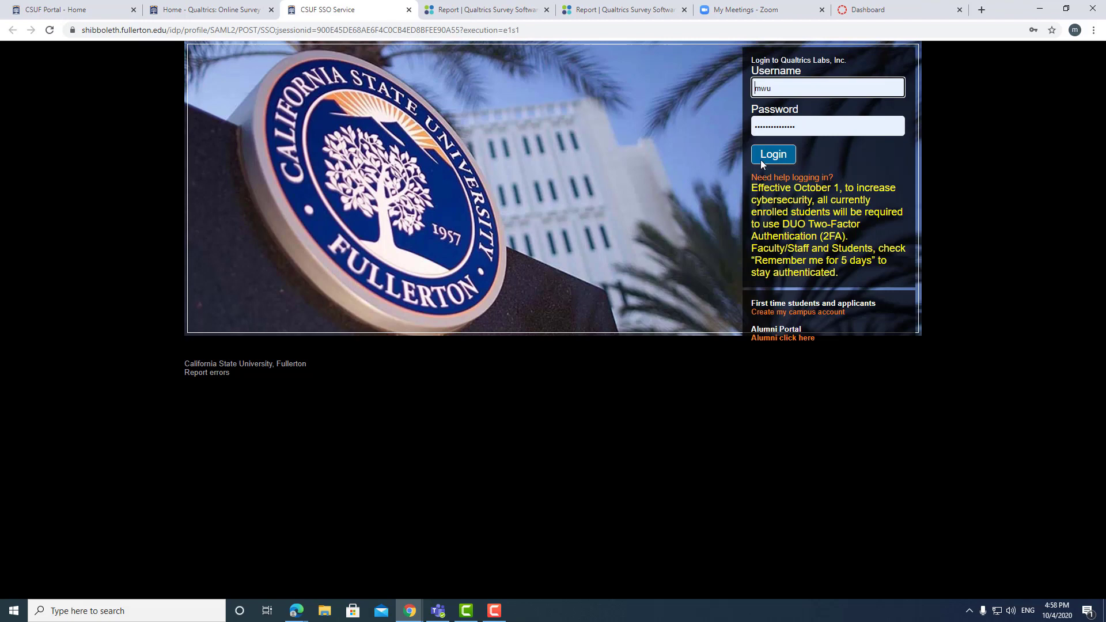
click(773, 155)
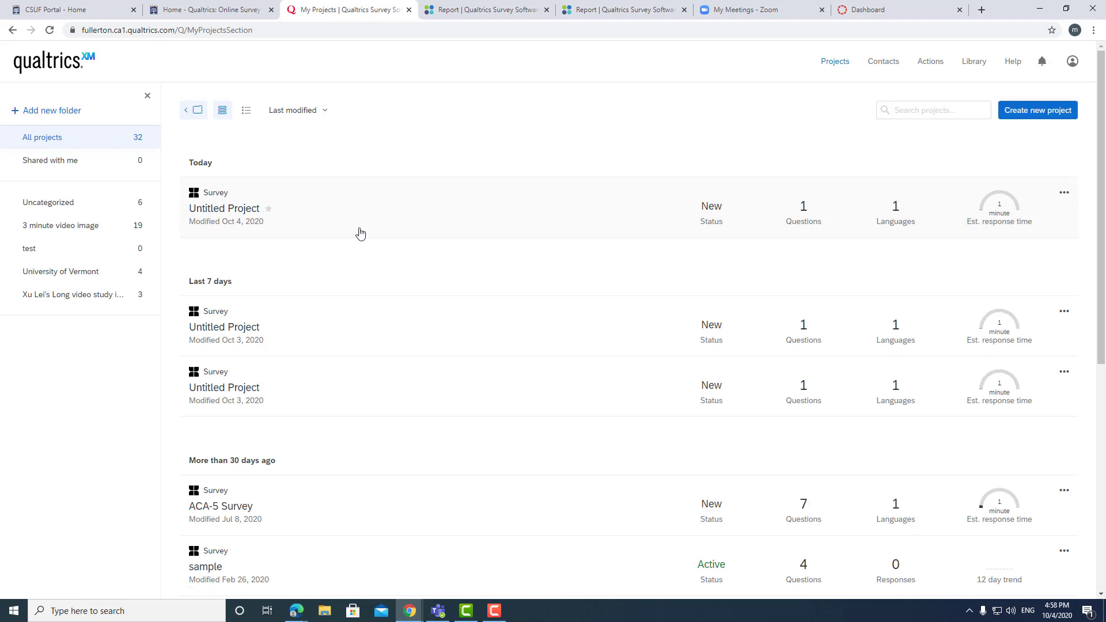
scroll(326, 314, down, 3)
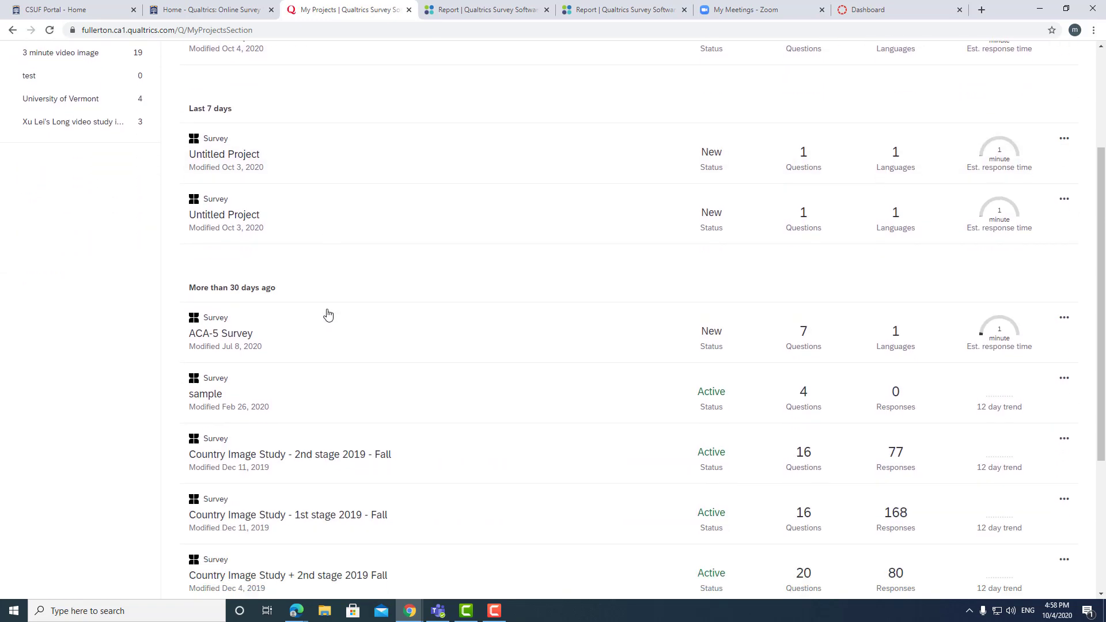
scroll(329, 314, down, 2)
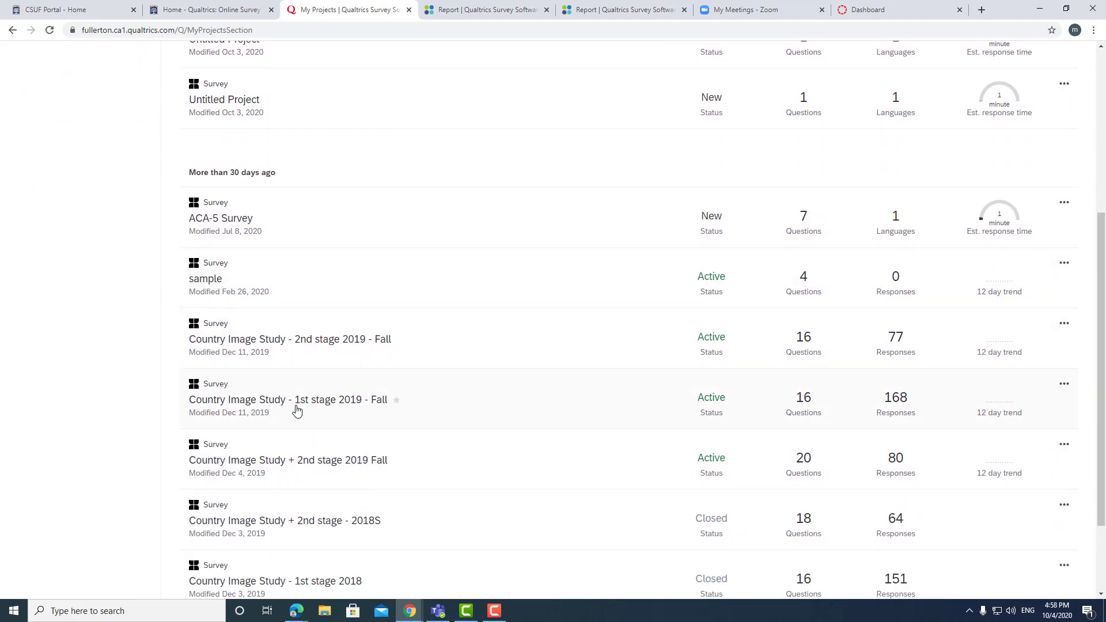
click(220, 406)
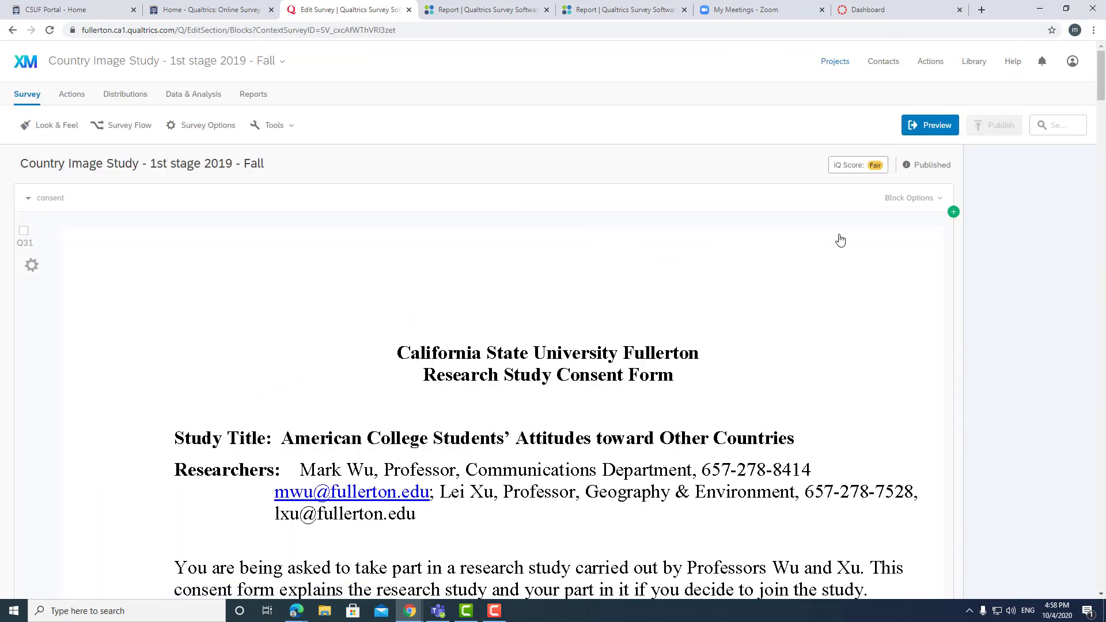
Examine the survey's consent form, agreement question, introduction text, and the 1a and 1b matrix questions about China
scroll(841, 239, down, 2)
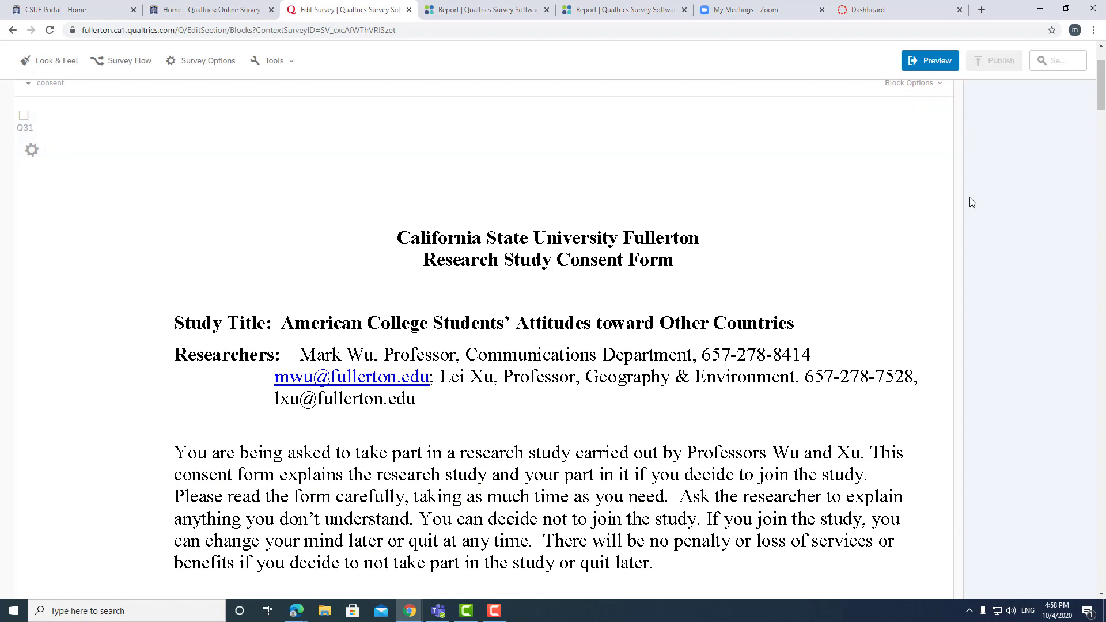
scroll(972, 203, down, 3)
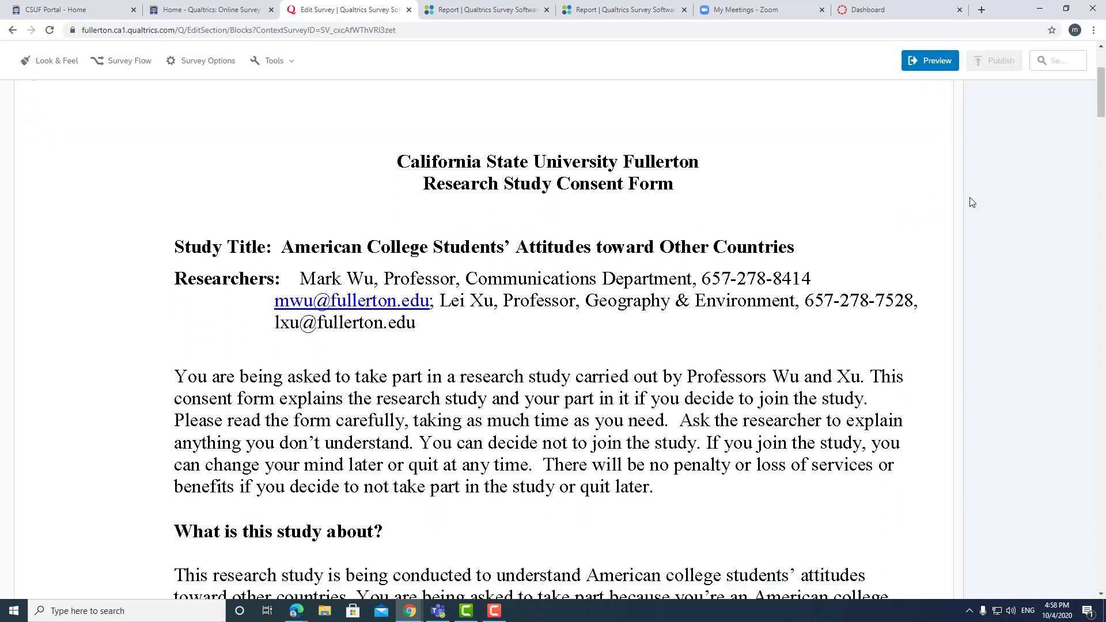
scroll(972, 202, down, 3)
scroll(972, 202, down, 10)
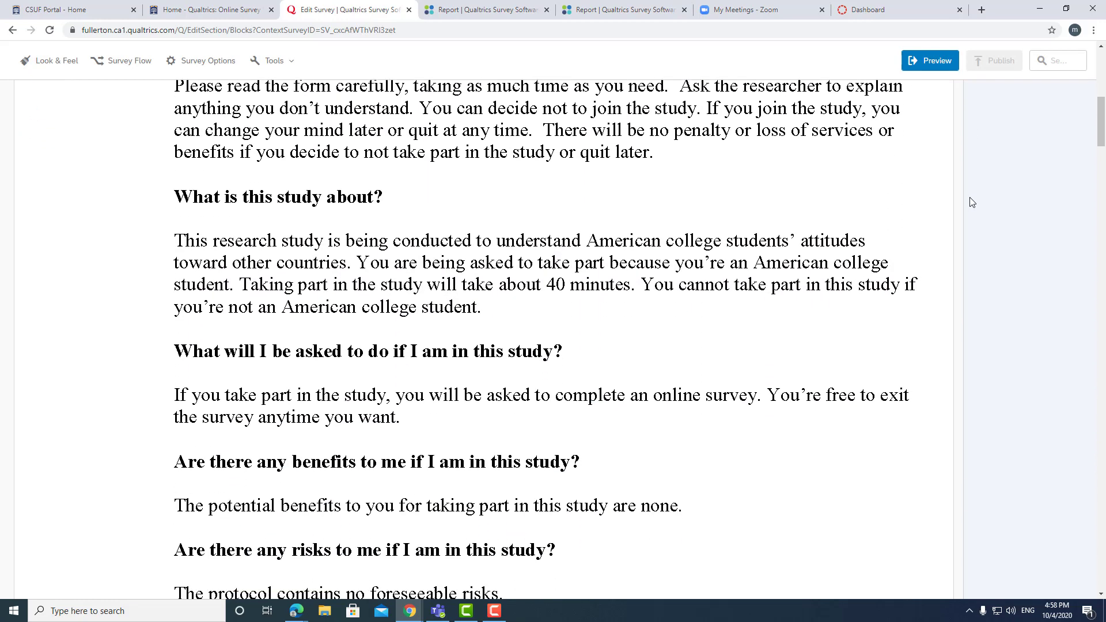
scroll(972, 203, down, 5)
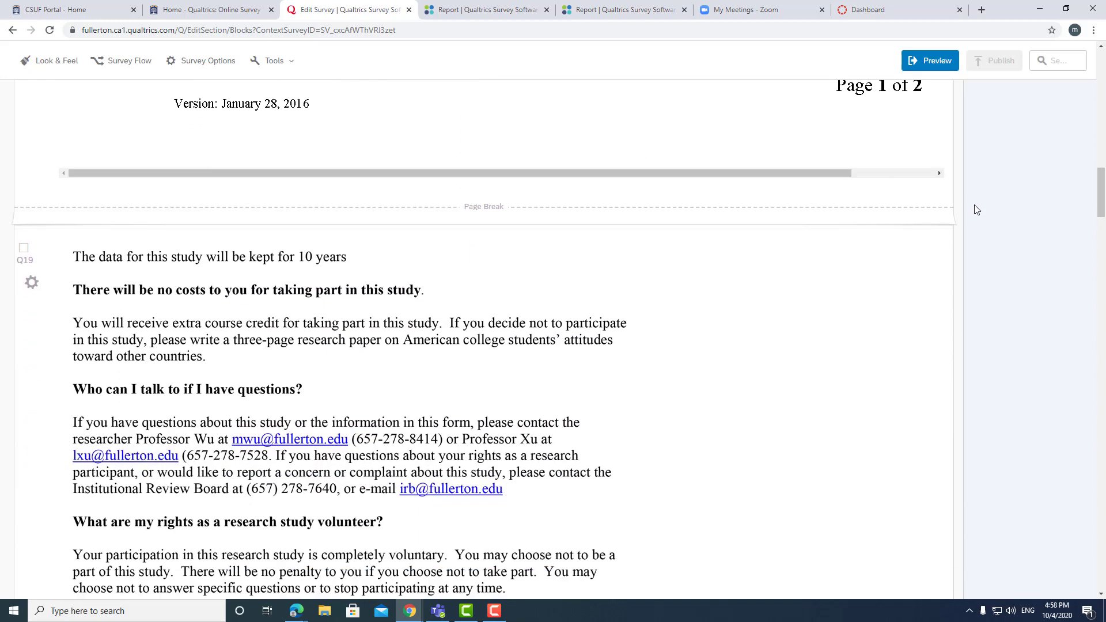
scroll(977, 210, down, 8)
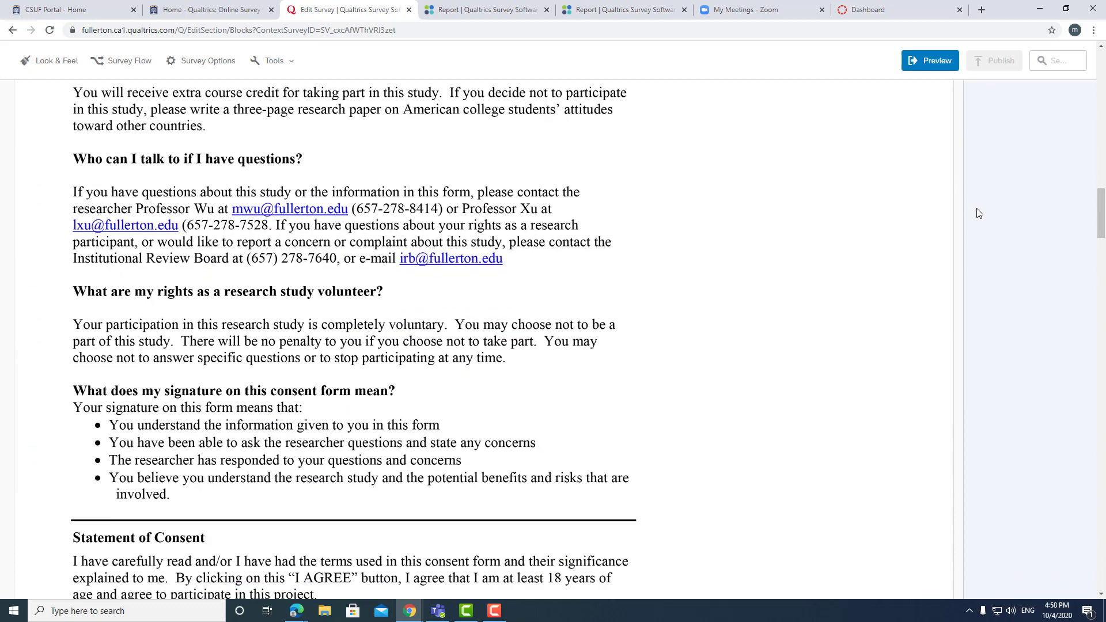
scroll(977, 214, down, 3)
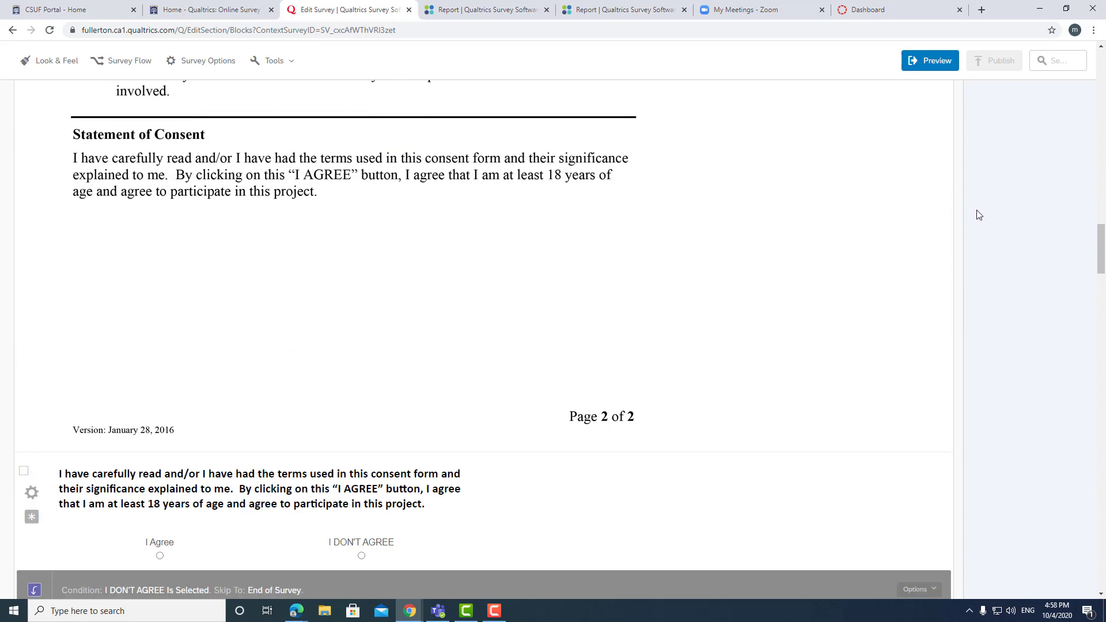
scroll(977, 215, down, 6)
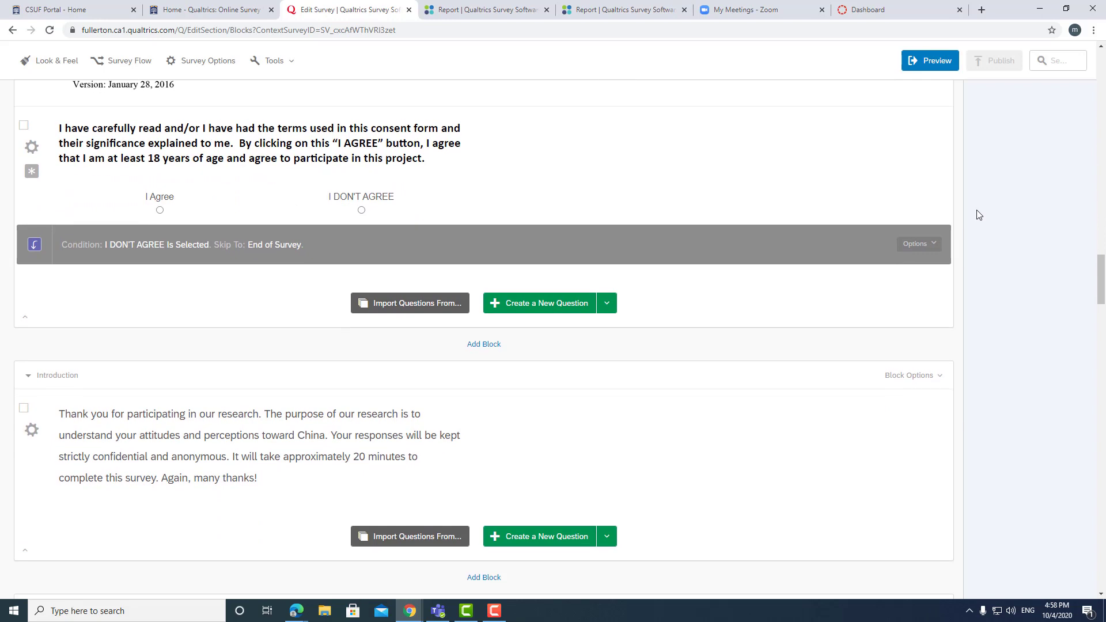
scroll(977, 215, down, 2)
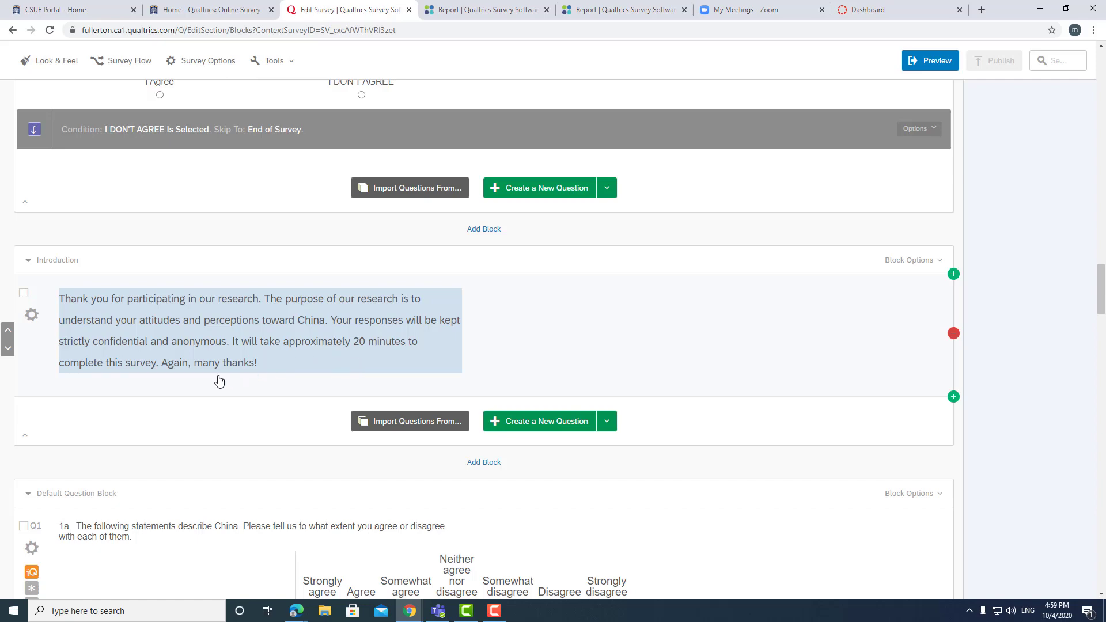
scroll(723, 390, down, 4)
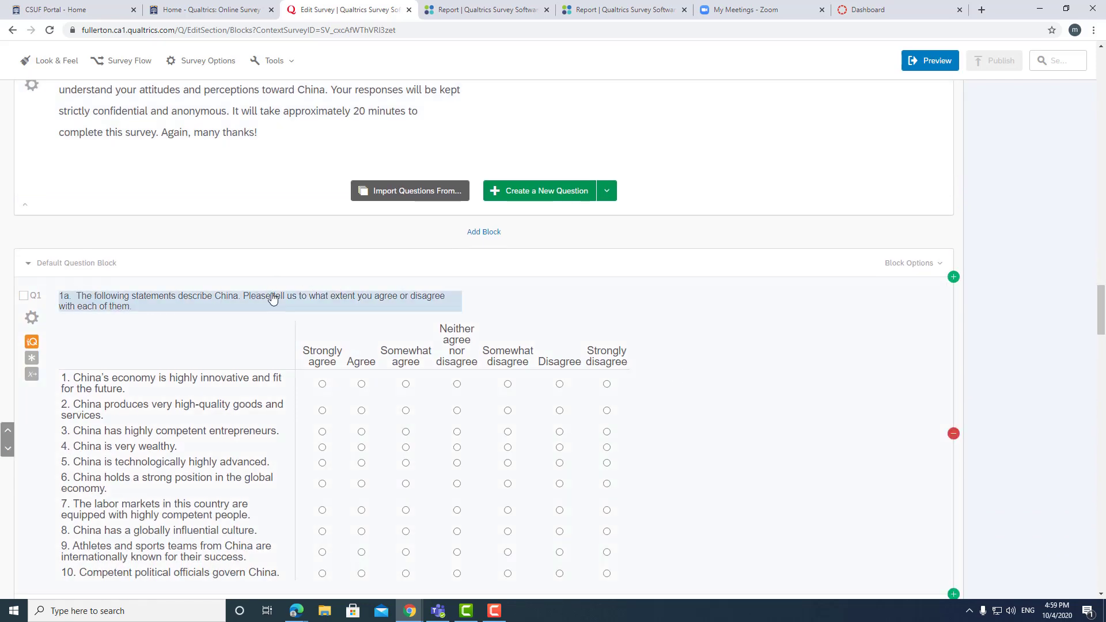
scroll(271, 293, down, 2)
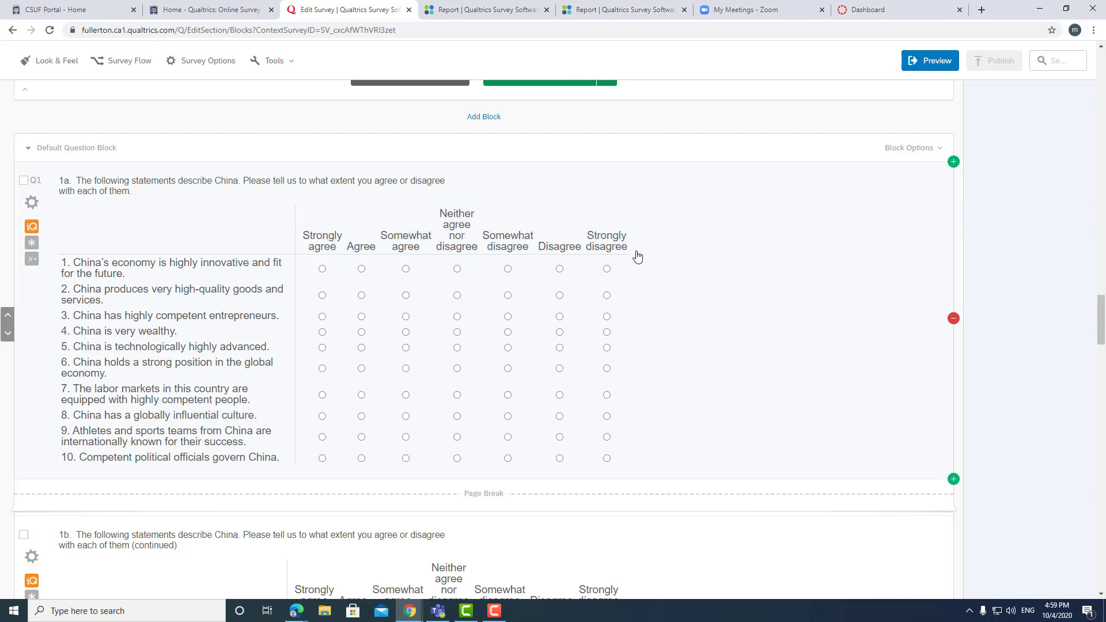
scroll(633, 259, down, 6)
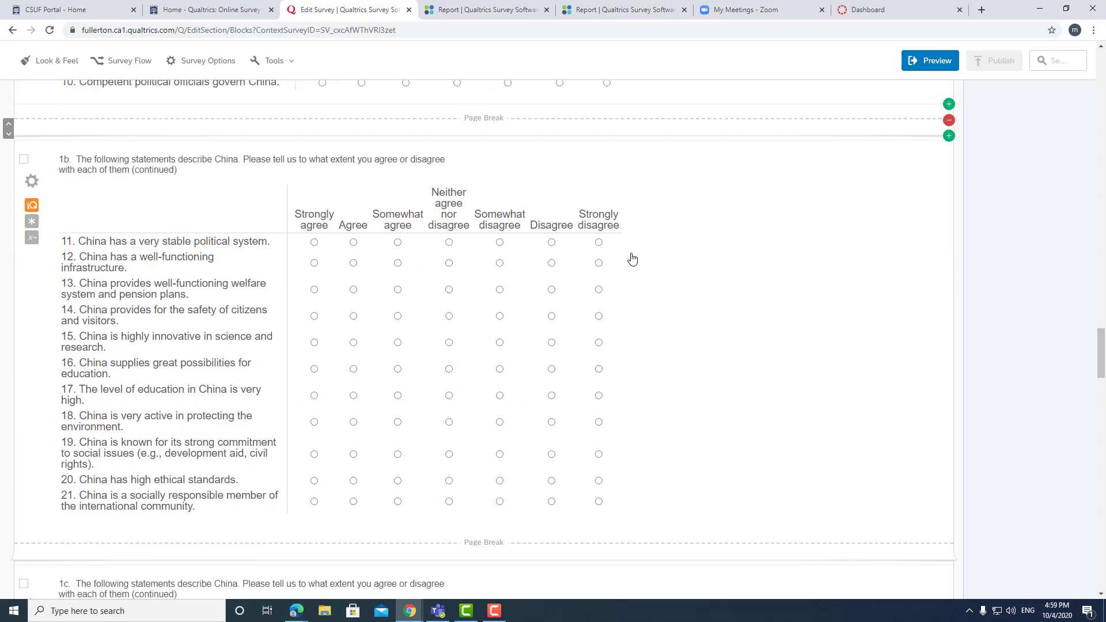
scroll(632, 259, up, 10)
scroll(632, 259, up, 15)
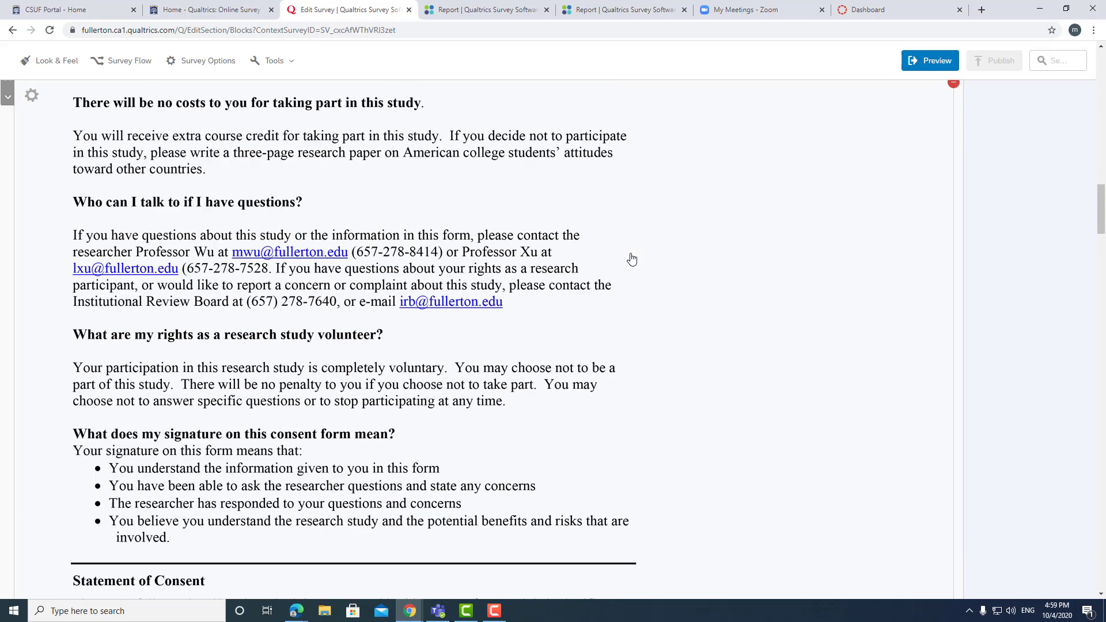
scroll(632, 259, up, 15)
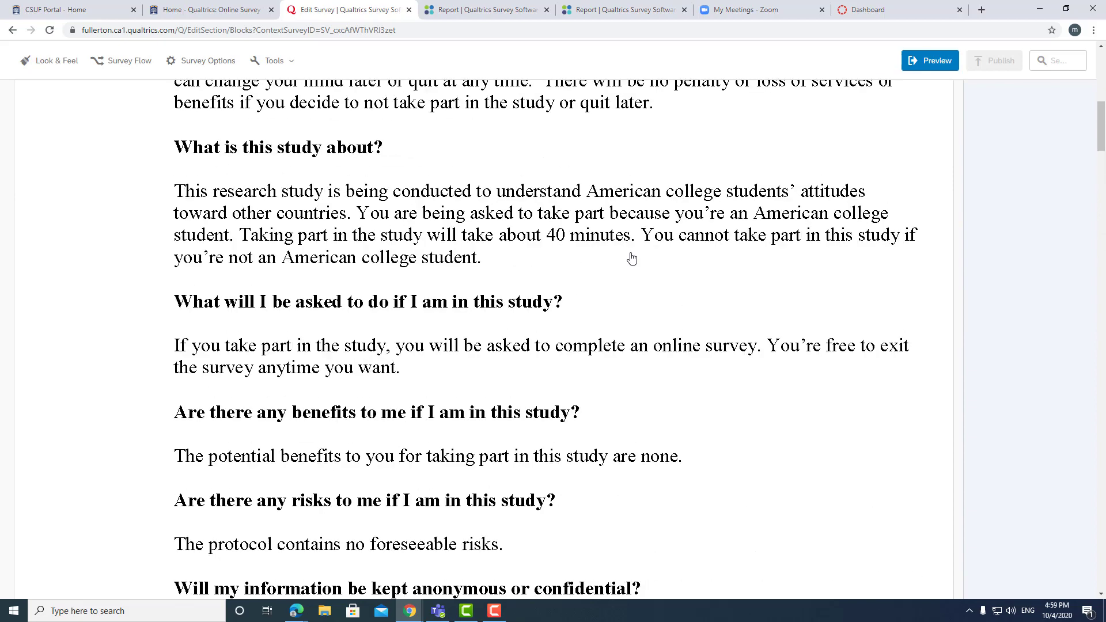
scroll(632, 259, up, 4)
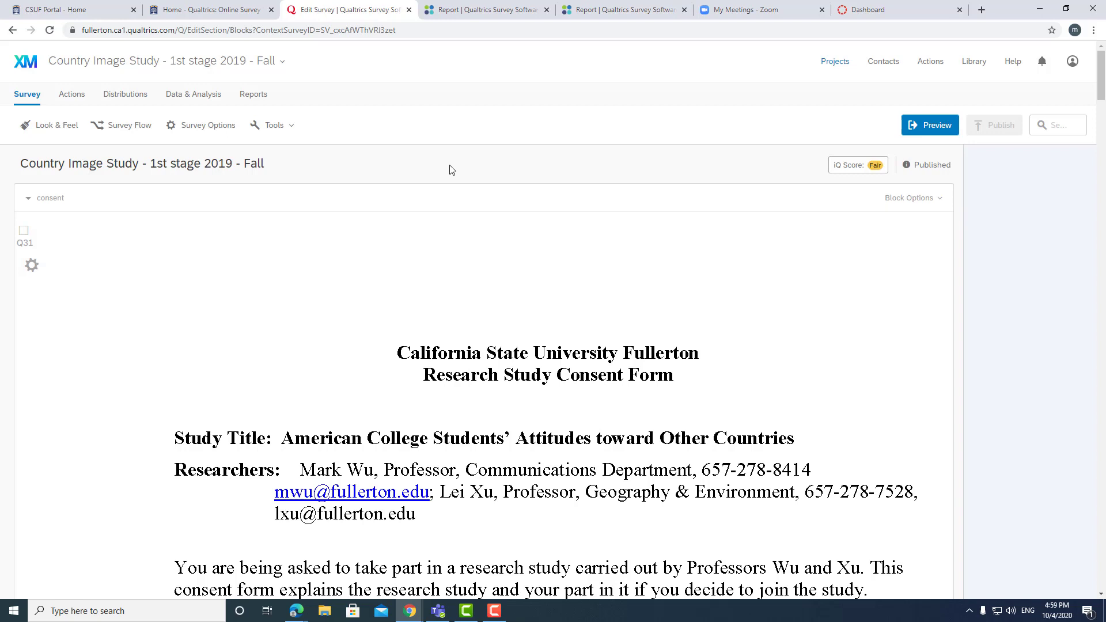
Examine the SPSS and Excel formats for exporting the survey's response data, and leave the export without downloading
click(190, 96)
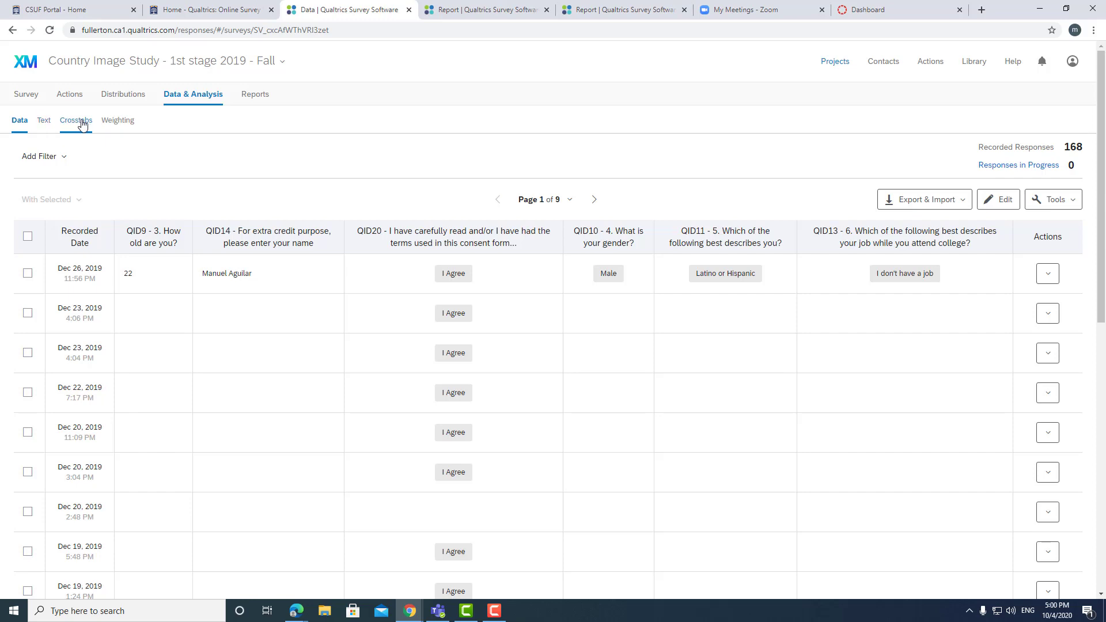
click(902, 202)
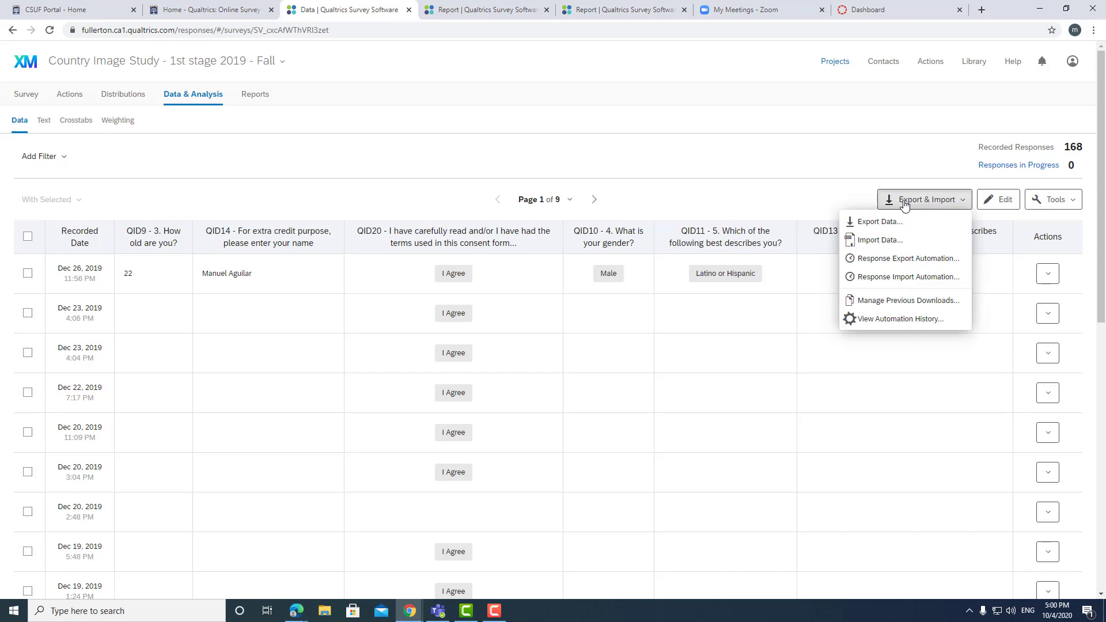
click(894, 225)
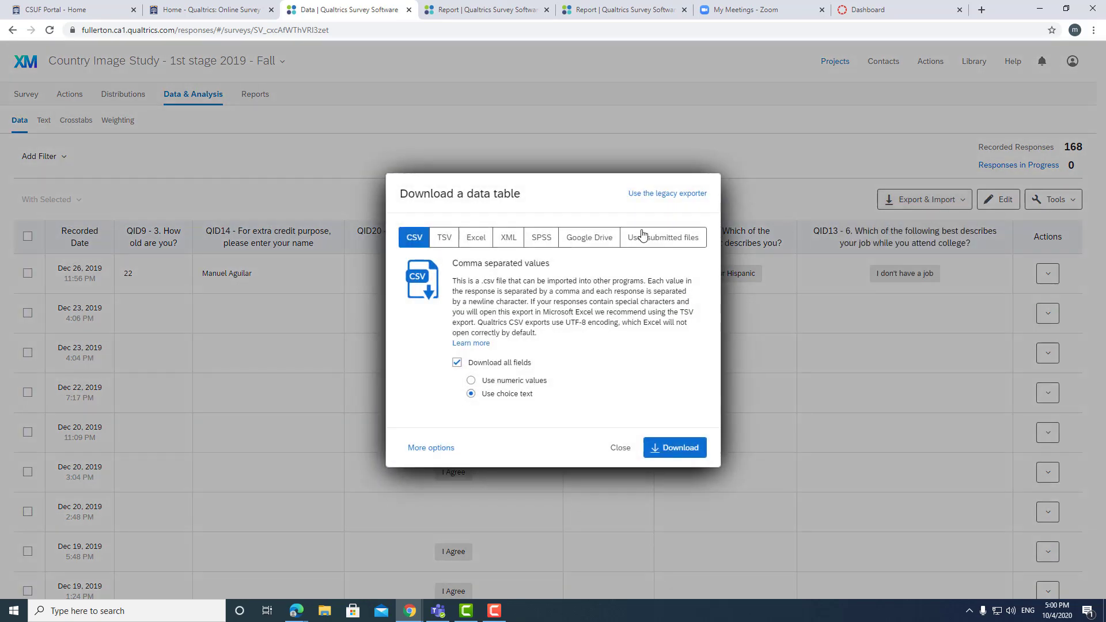
click(541, 238)
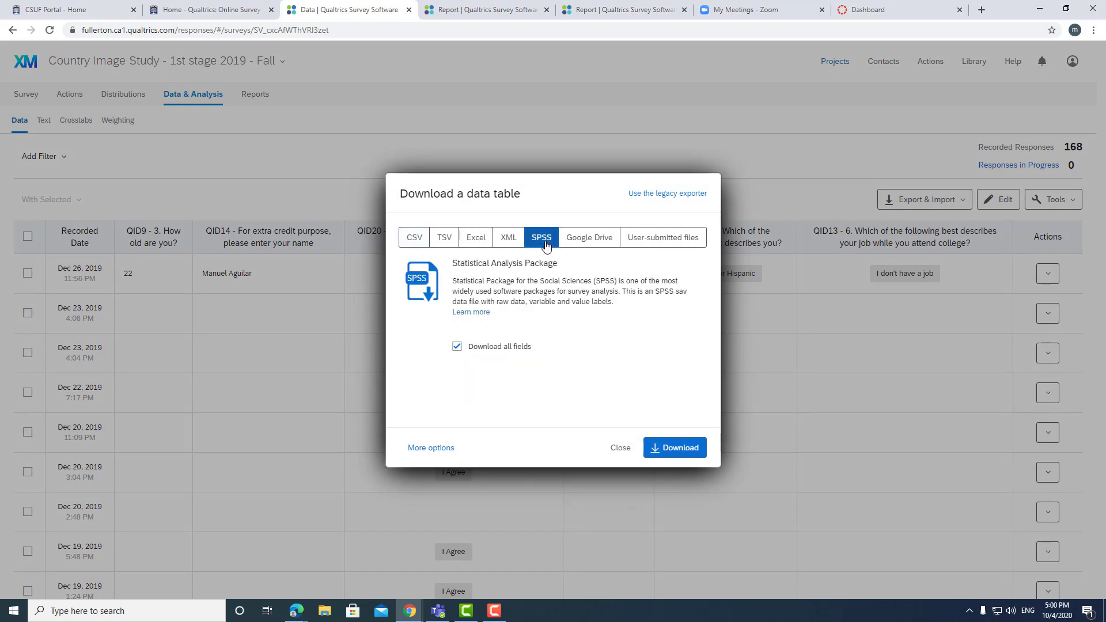
click(477, 241)
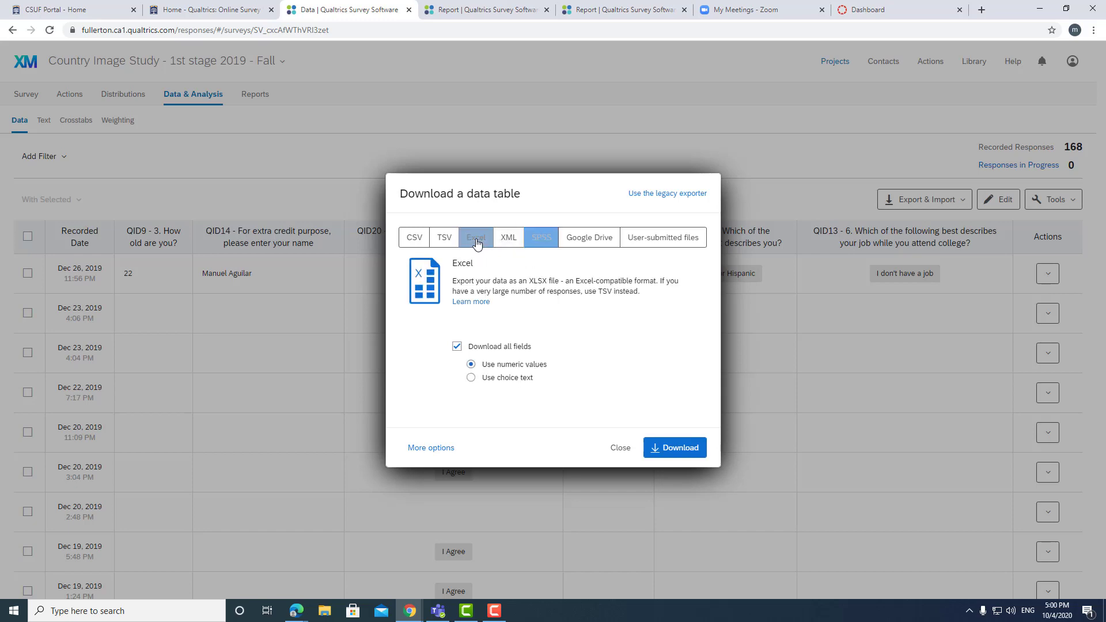
click(547, 242)
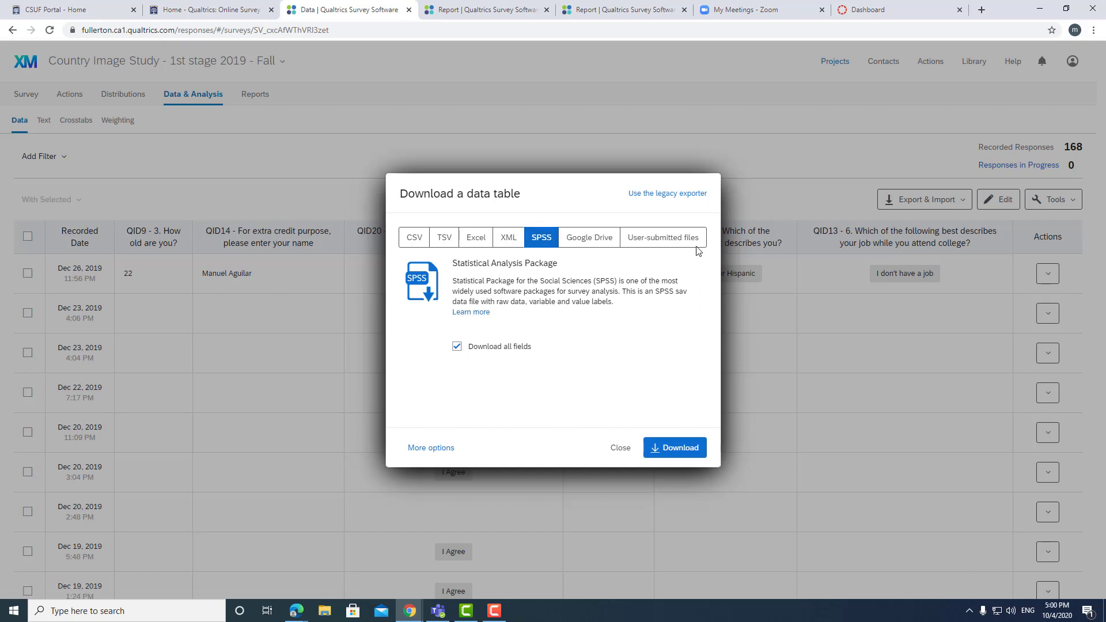
click(621, 448)
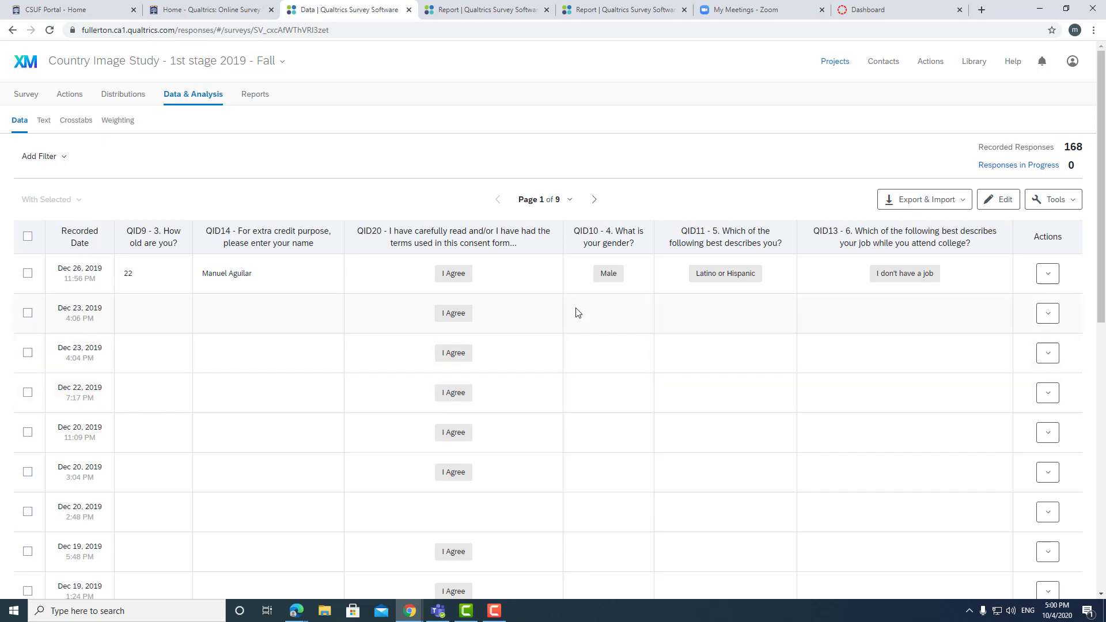
Clear the survey's crosstab by removing the gender column variable and the "4. China is very wealthy" row variable
click(81, 125)
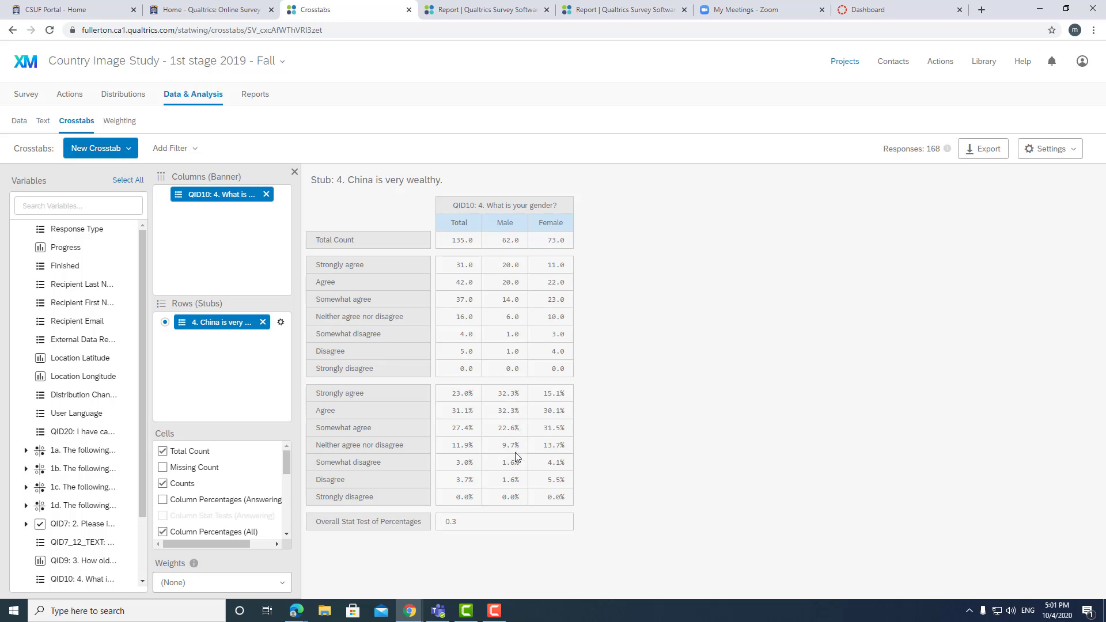
click(264, 198)
click(262, 322)
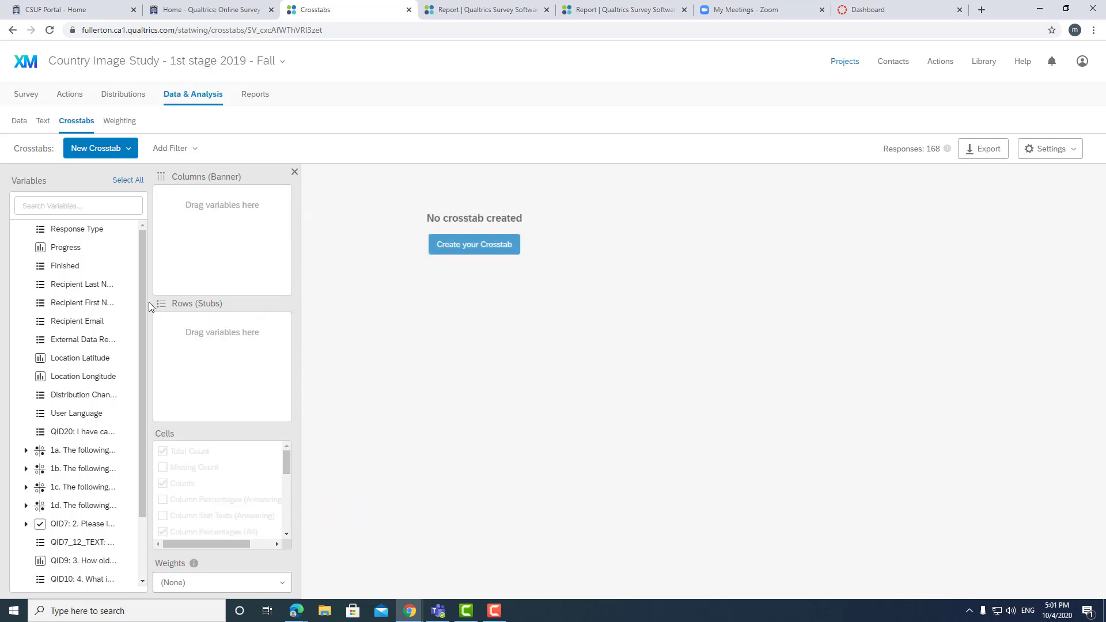
Build a crosstab with "QID10: 4. What is your gender?" as columns and "2. China produces very high-quality goods and services" as rows
drag(142, 244, 156, 374)
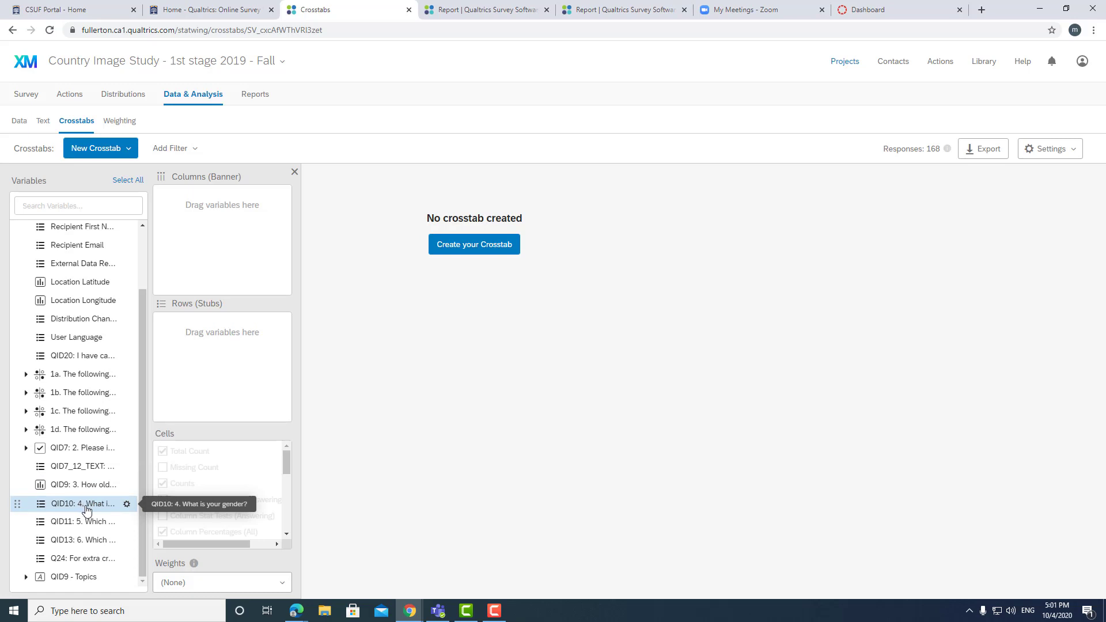
drag(35, 505, 198, 254)
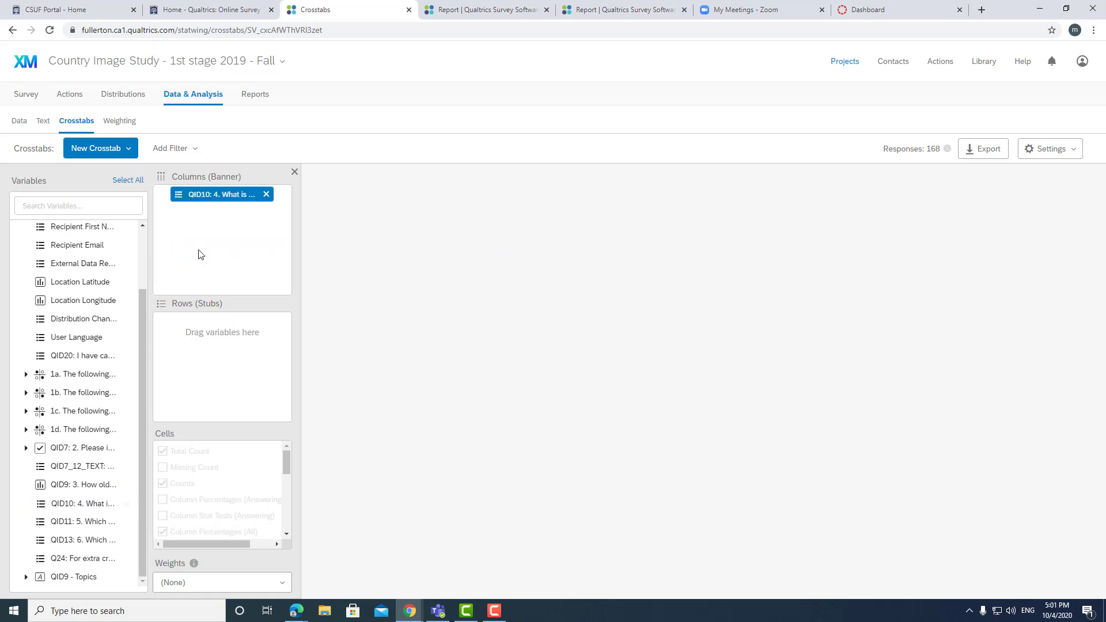
click(26, 375)
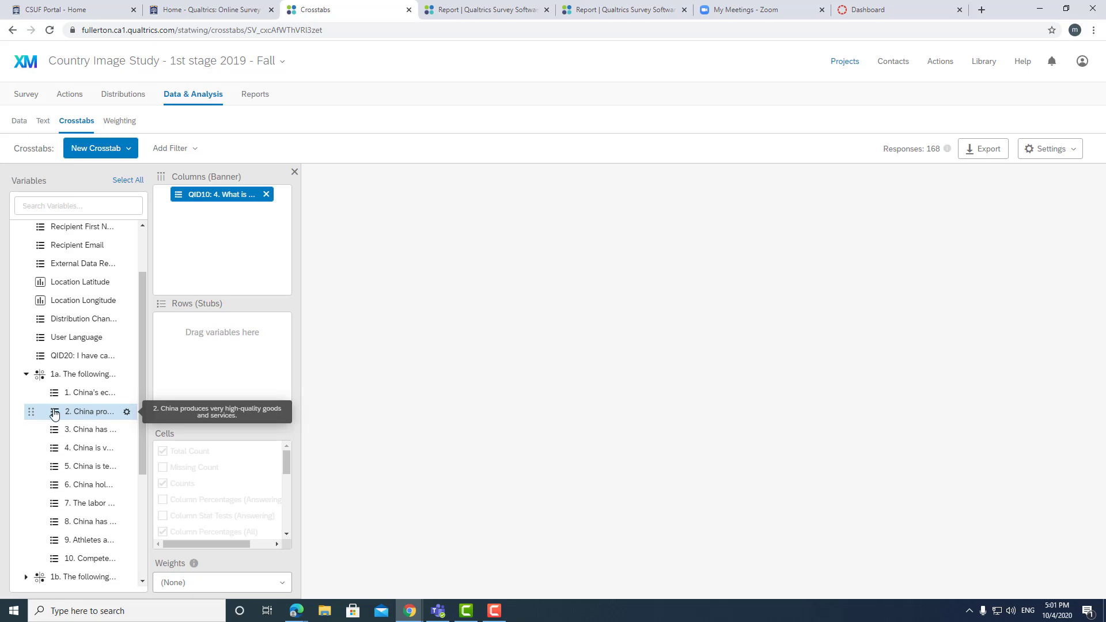
drag(54, 413, 215, 378)
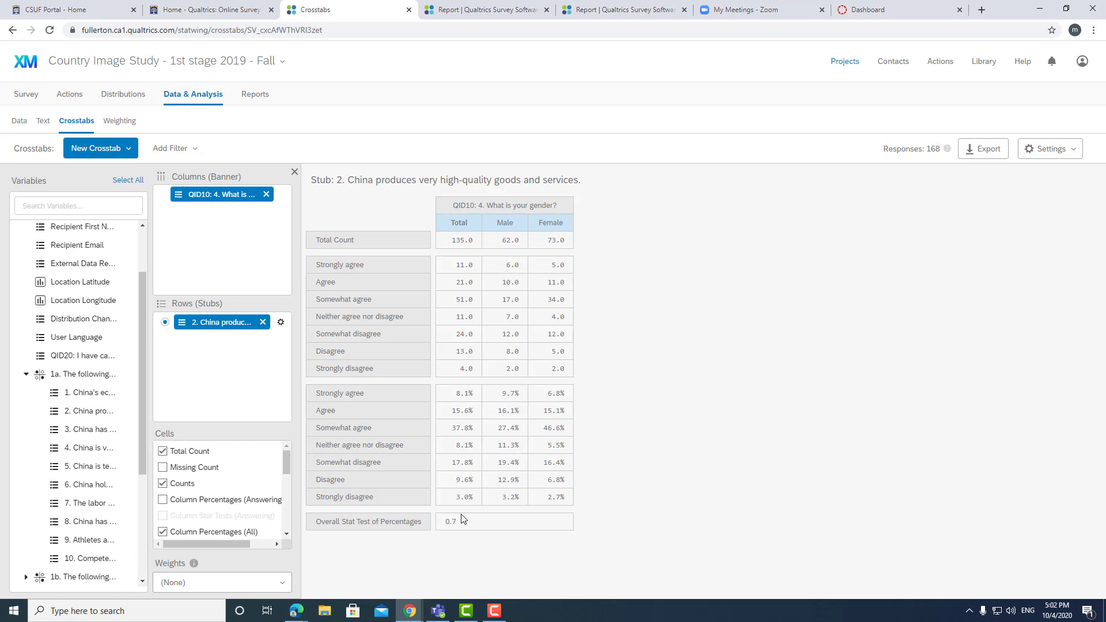
View the survey's default results report for the consent question and for question Q1 - 1a about China
click(262, 101)
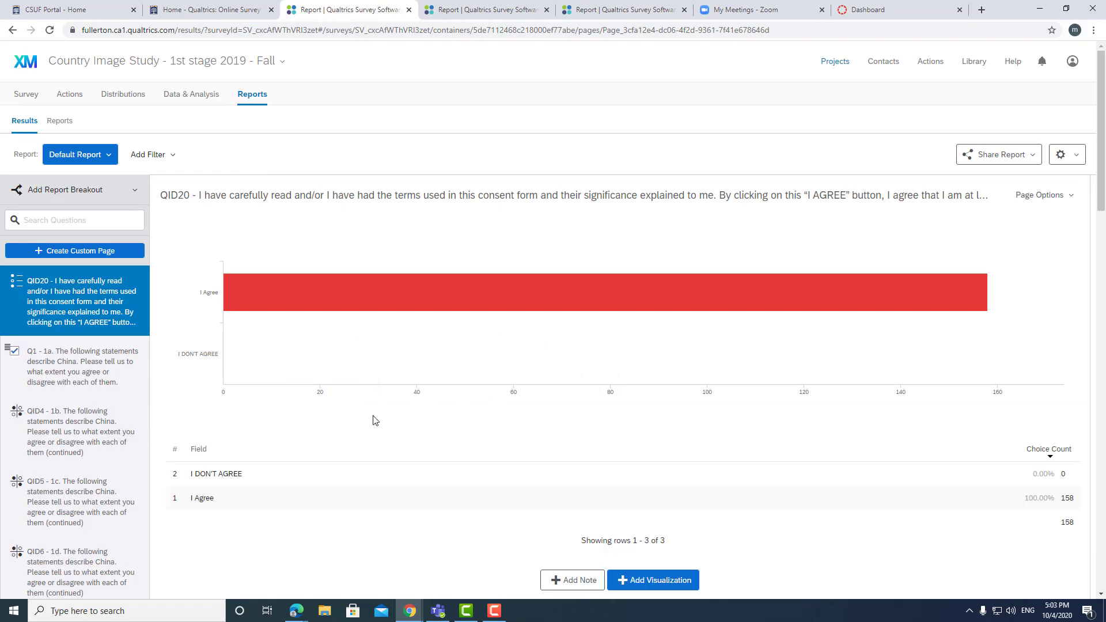
scroll(975, 400, down, 3)
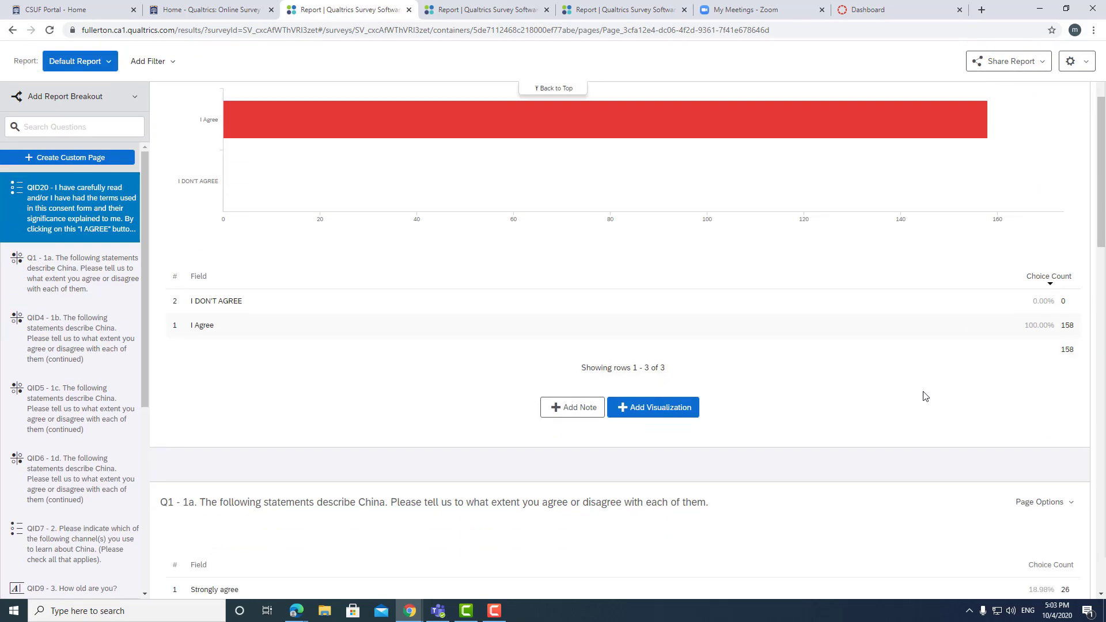
click(56, 285)
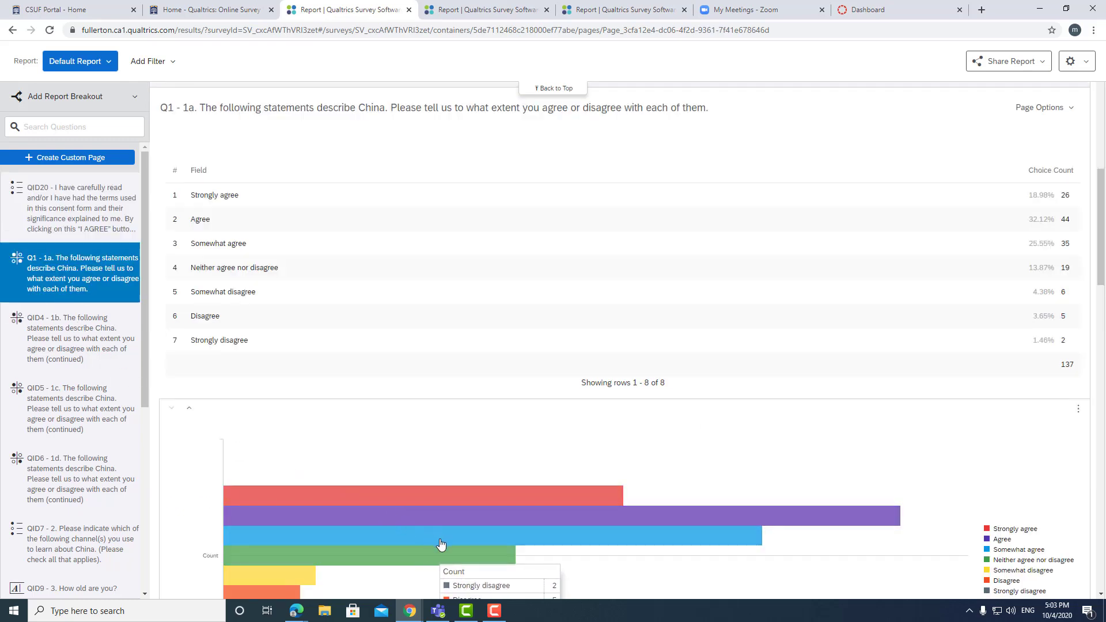
Select "1. China's economy is highly innovative and fit for the future" as the data source of the Q1 - 1a bar chart
click(441, 545)
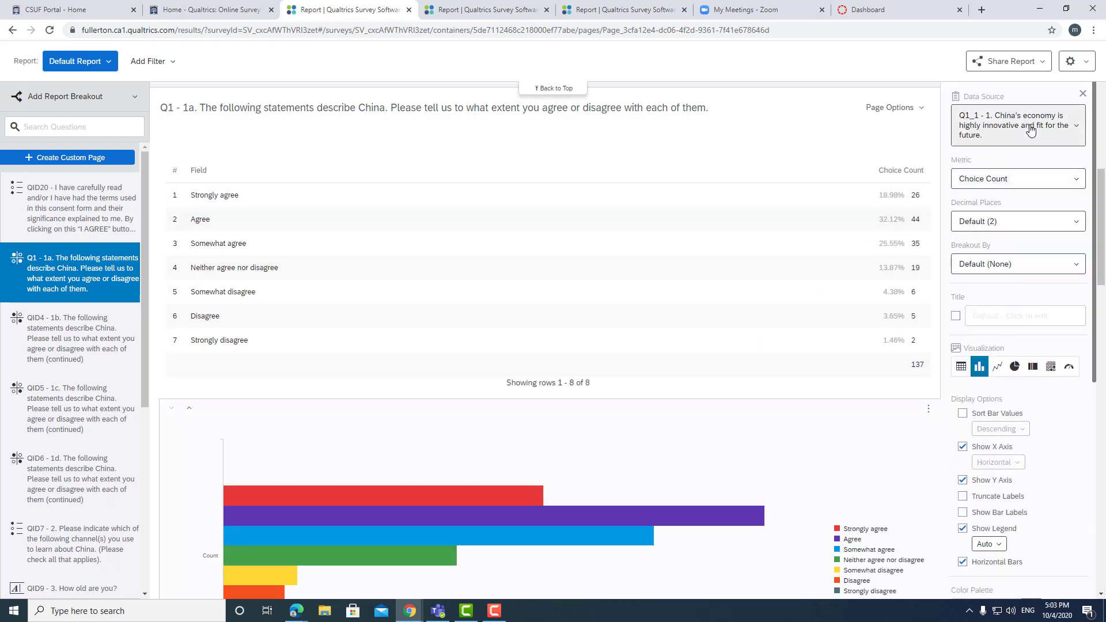
click(1032, 130)
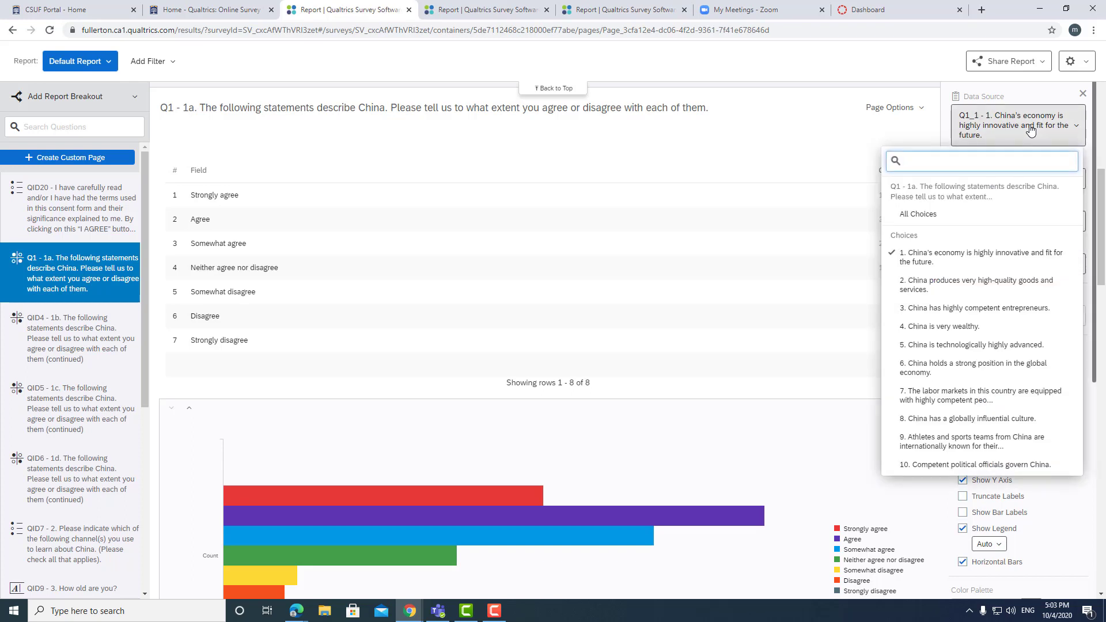
click(997, 261)
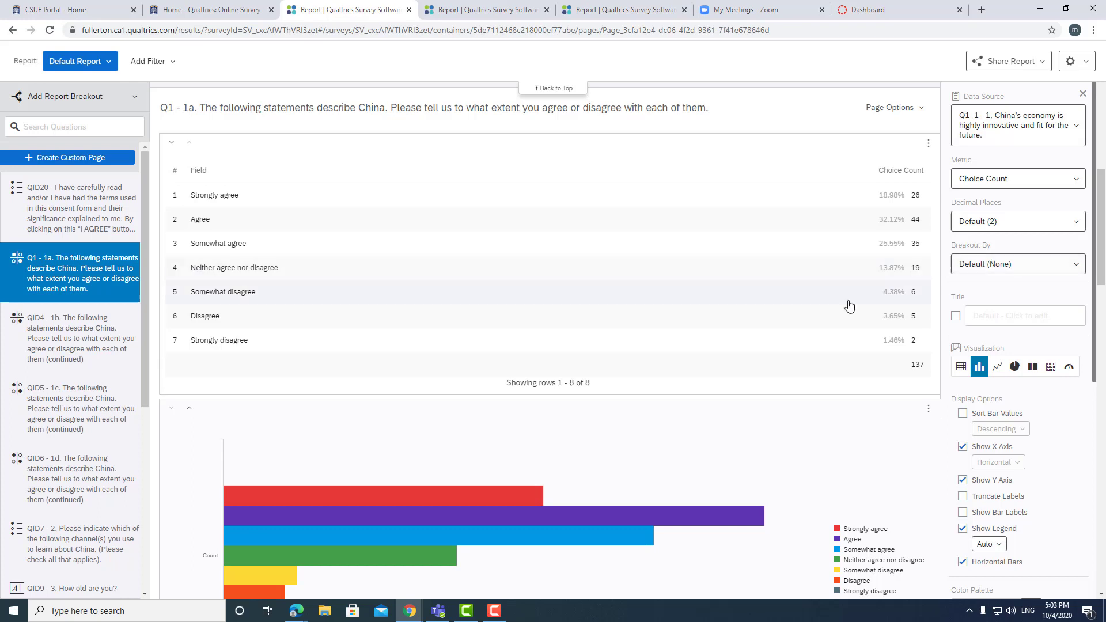
Export the Q1 - 1a bar chart as an image file, view the downloaded picture, and close it
scroll(766, 385, down, 1)
scroll(767, 385, down, 3)
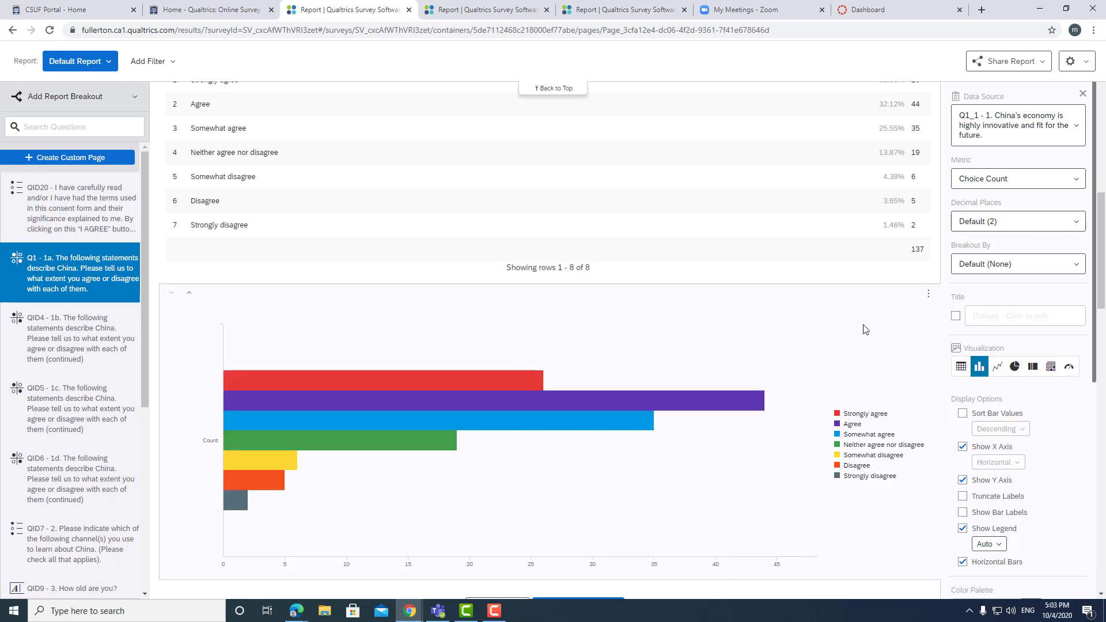
scroll(863, 328, down, 2)
mouse_move(697, 310)
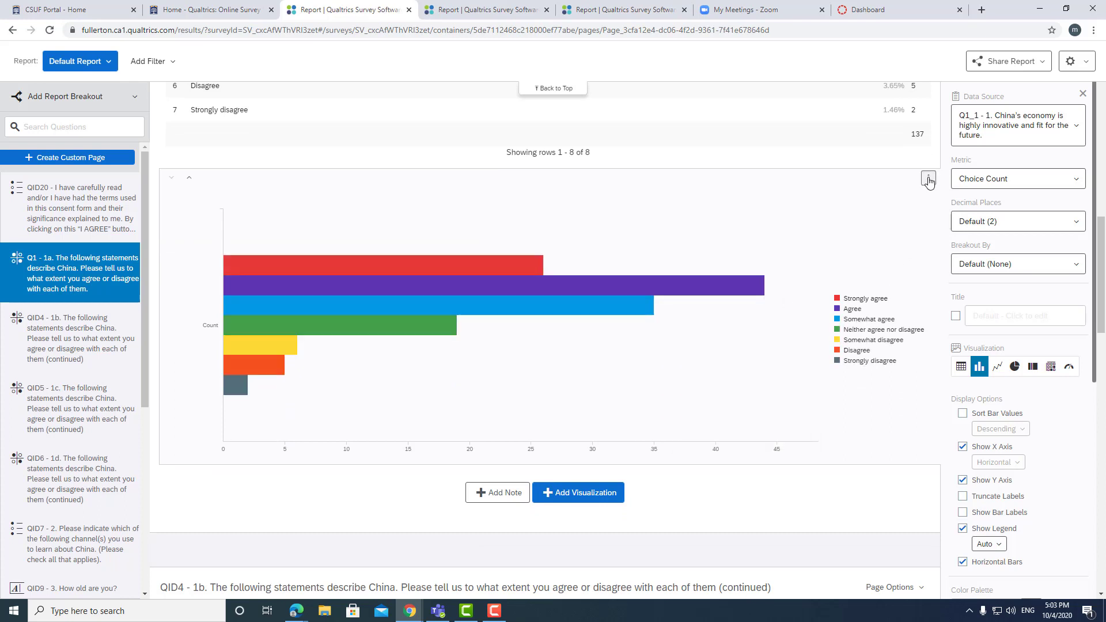
click(928, 179)
mouse_move(868, 216)
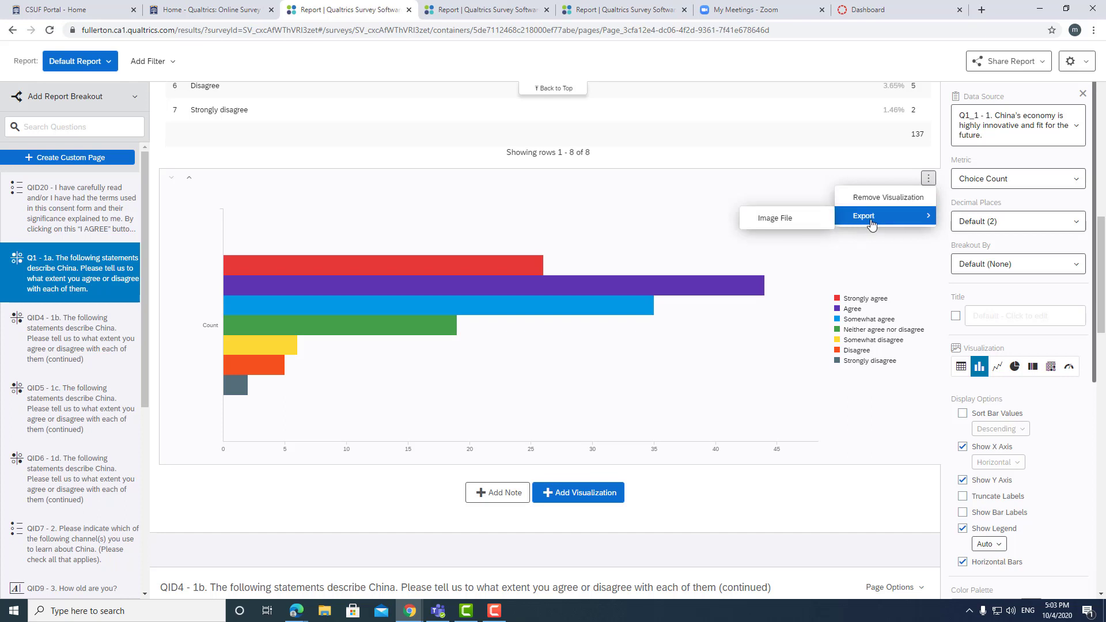
click(924, 182)
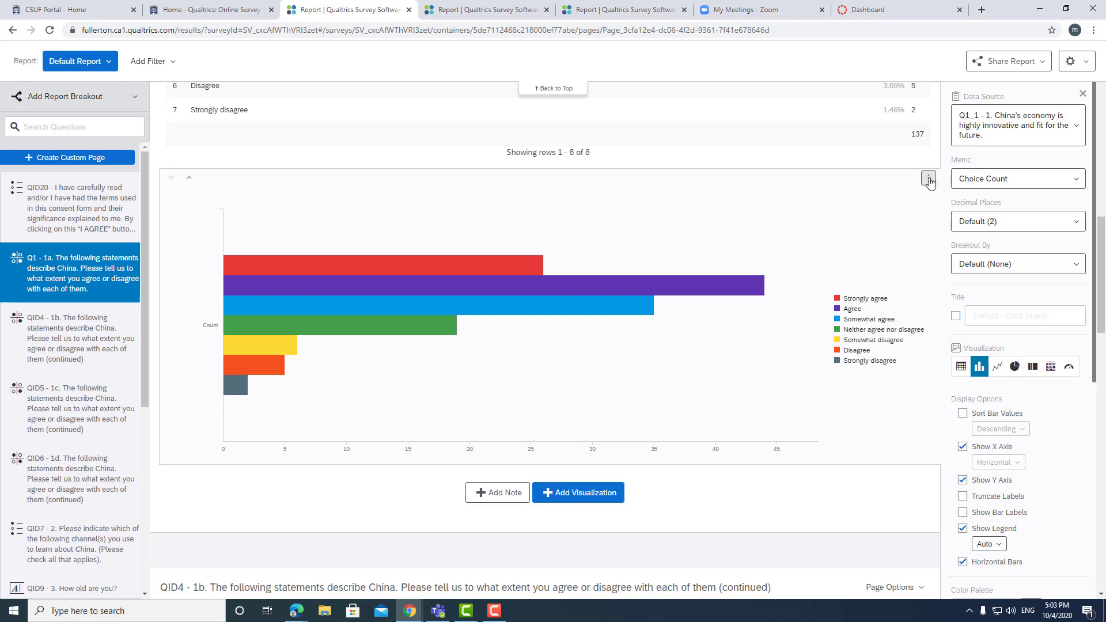
click(925, 182)
mouse_move(888, 224)
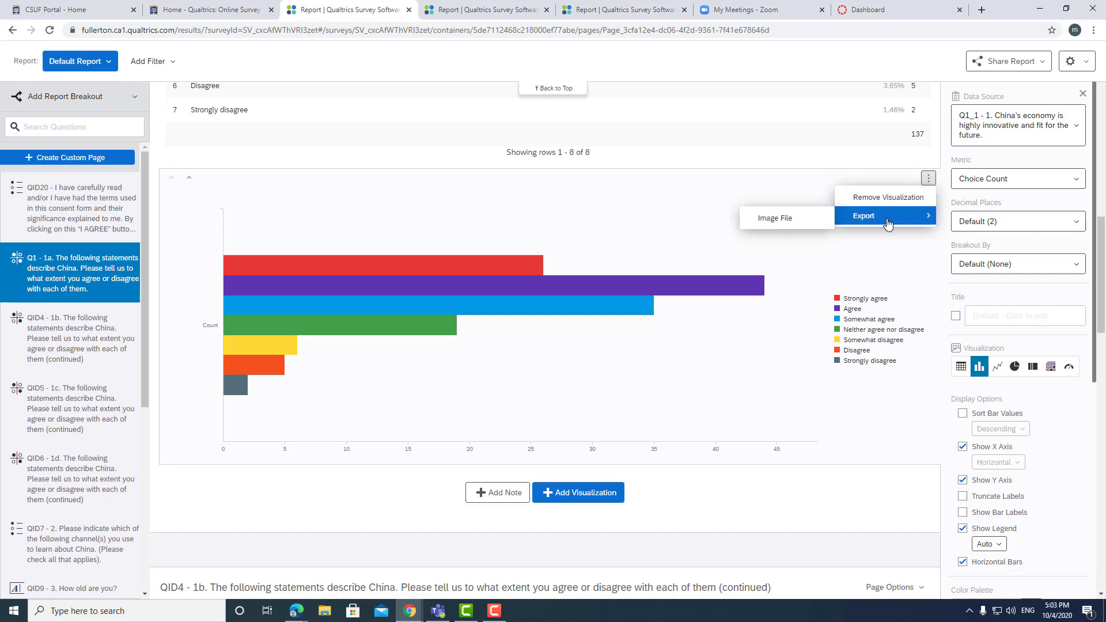
click(776, 219)
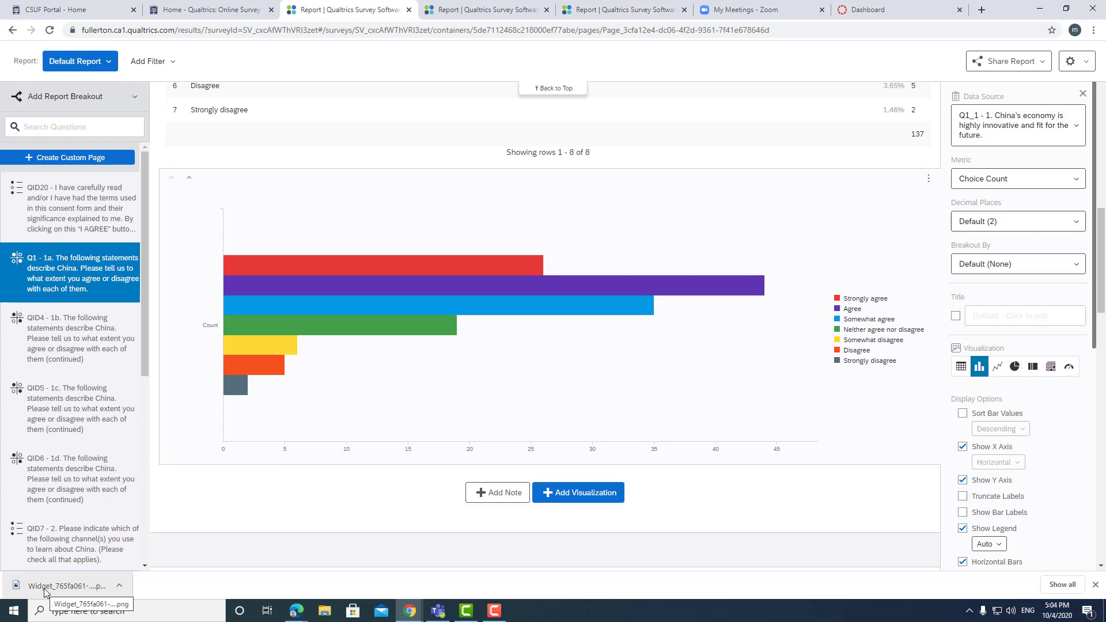
click(45, 588)
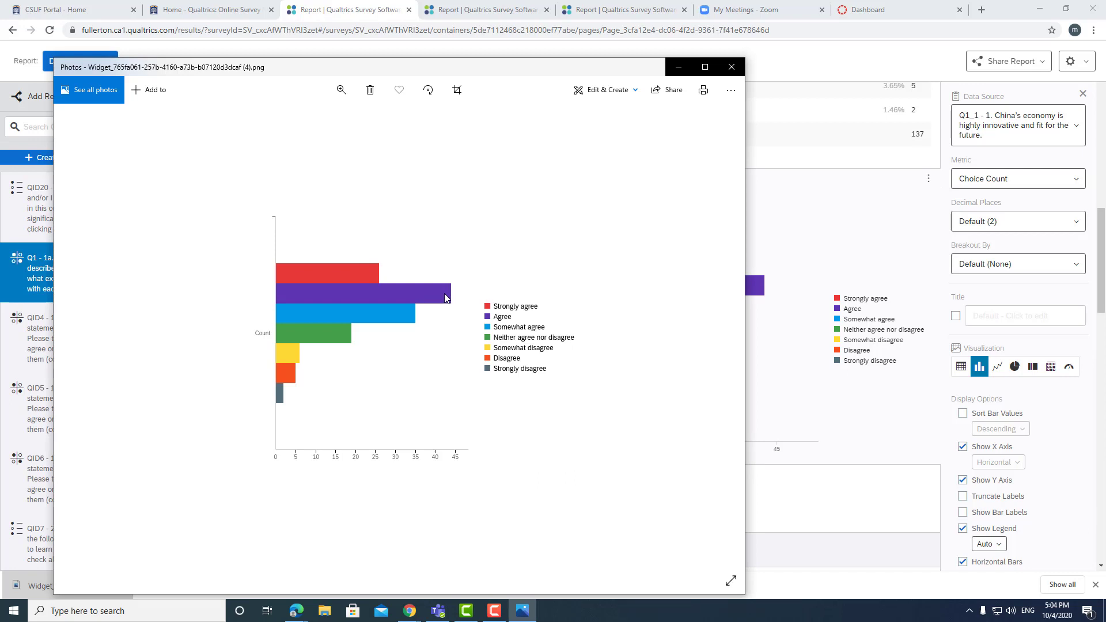
click(731, 68)
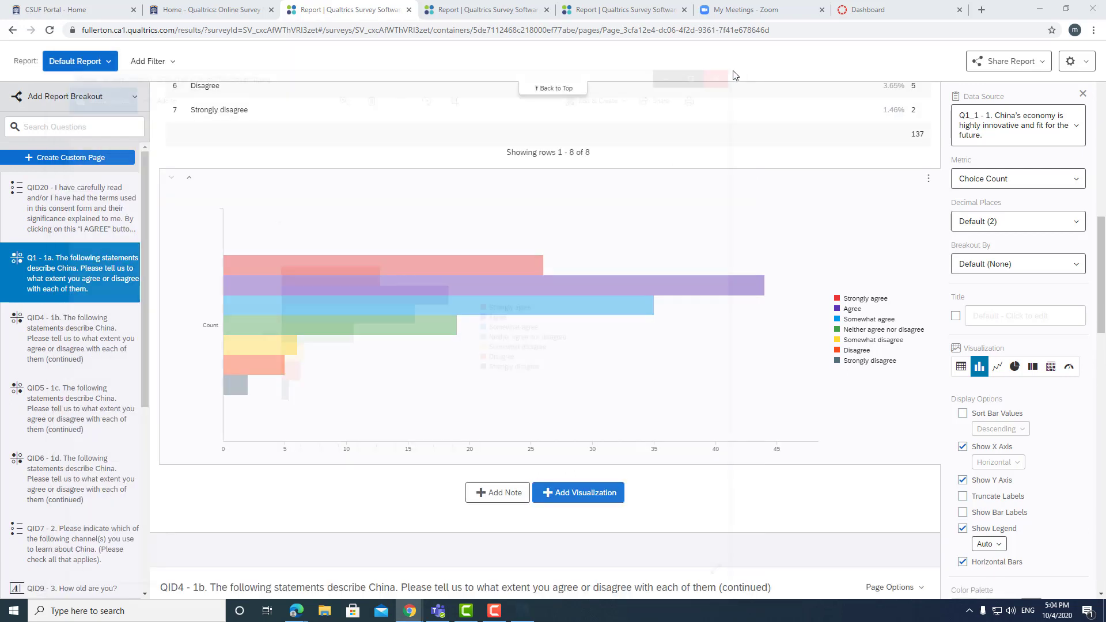
Set the data source of the Q1 - 1a bar chart to "4. China is very wealthy."
scroll(703, 317, down, 2)
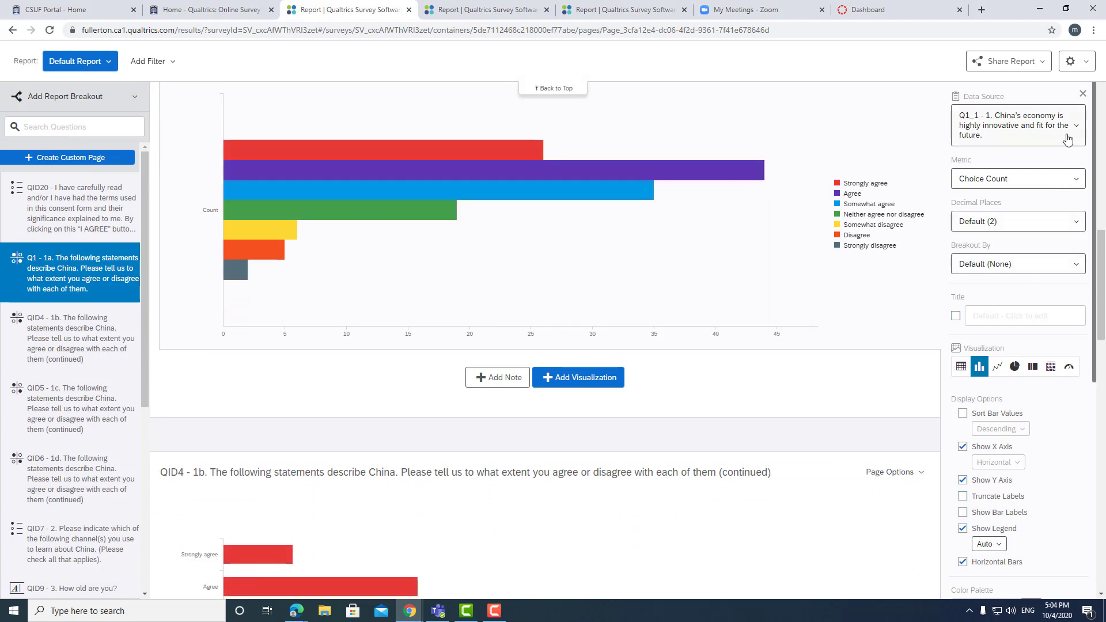
click(1067, 138)
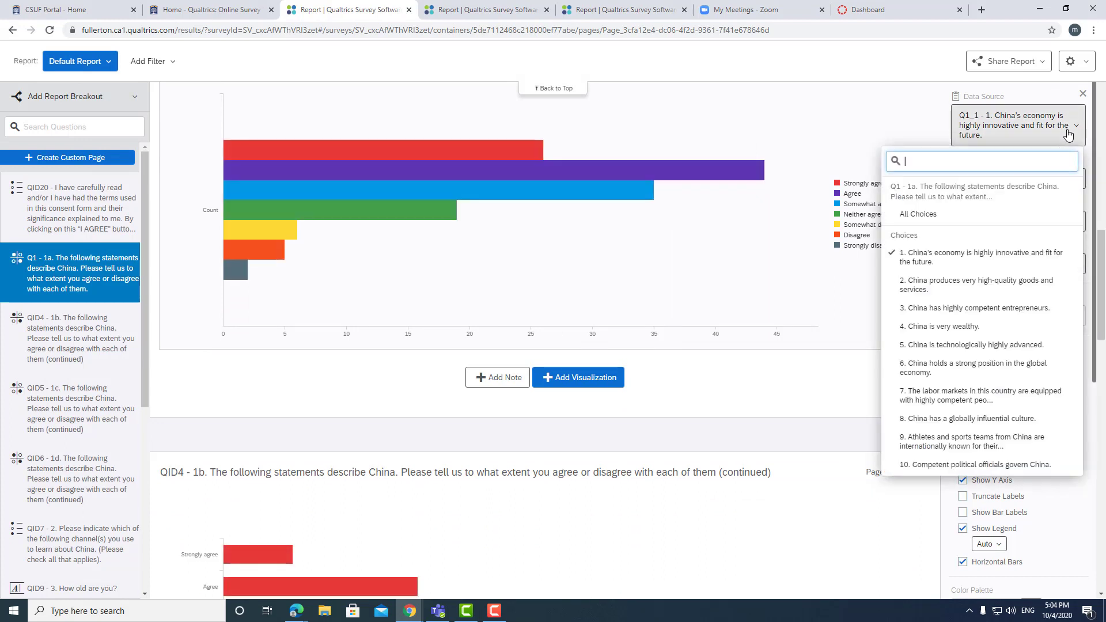
click(993, 327)
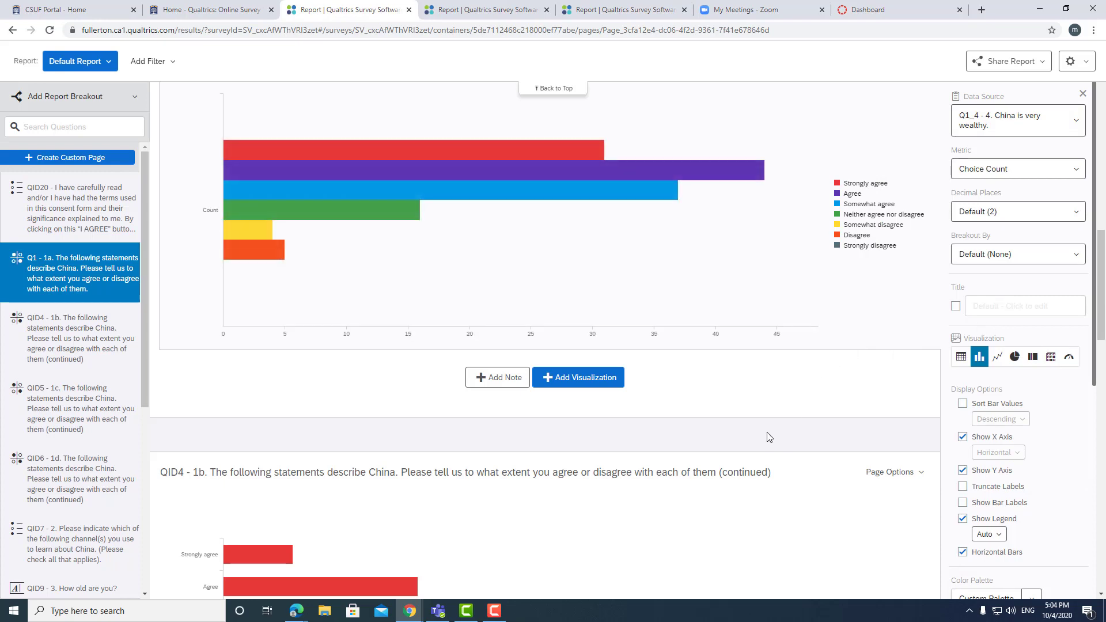
Set the data source of the QID4 - 1b results table to "11. China has a very stable political system."
scroll(767, 436, down, 8)
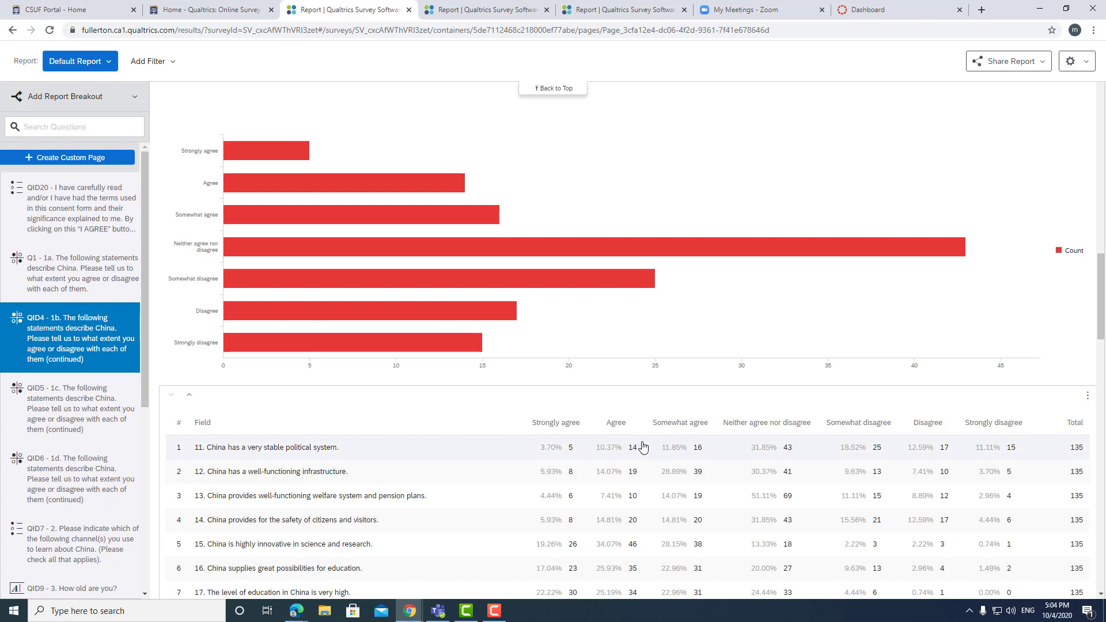
click(295, 456)
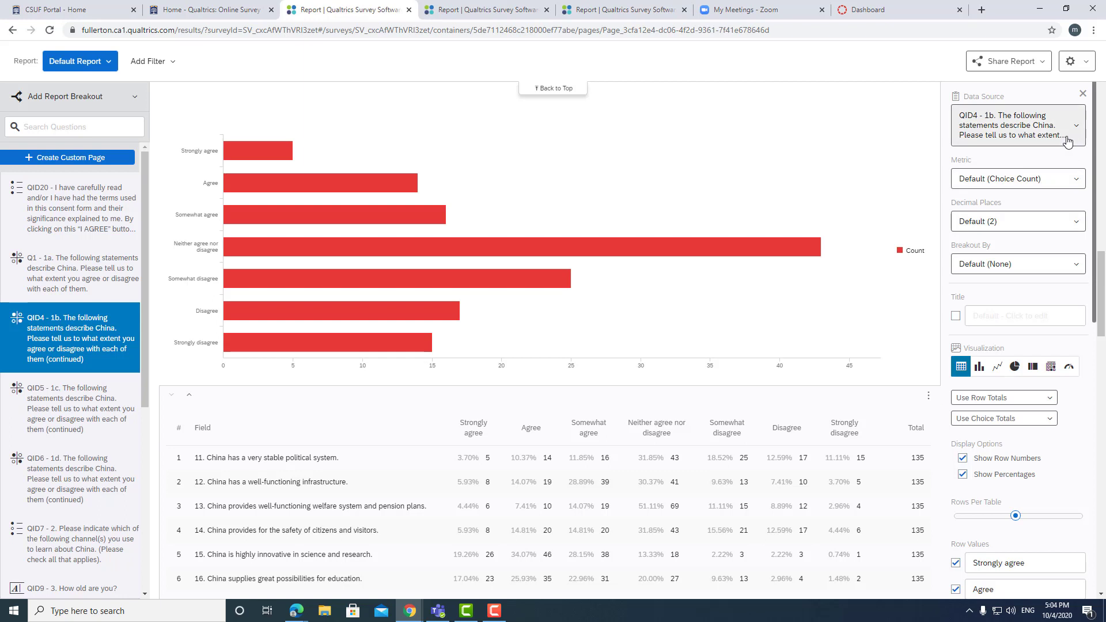
click(1073, 137)
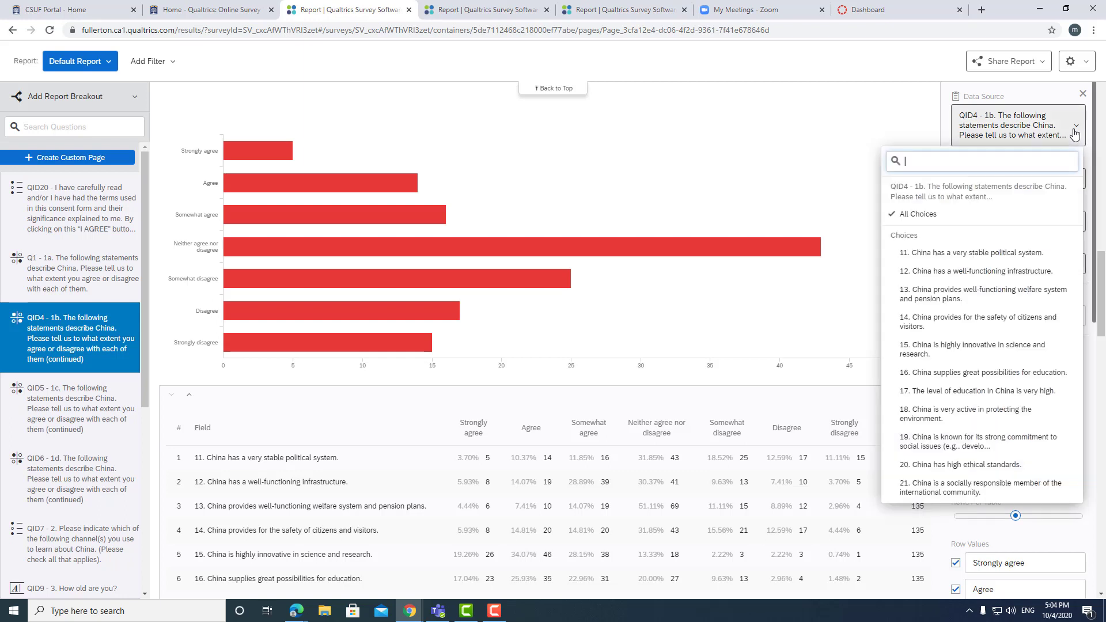
click(1003, 255)
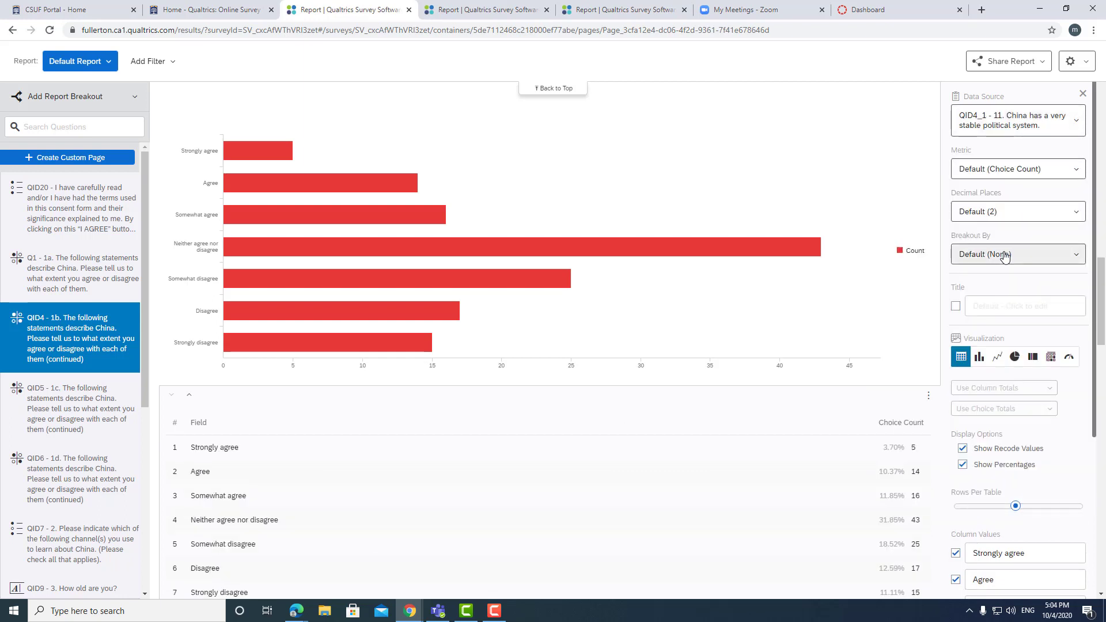
scroll(825, 242, down, 4)
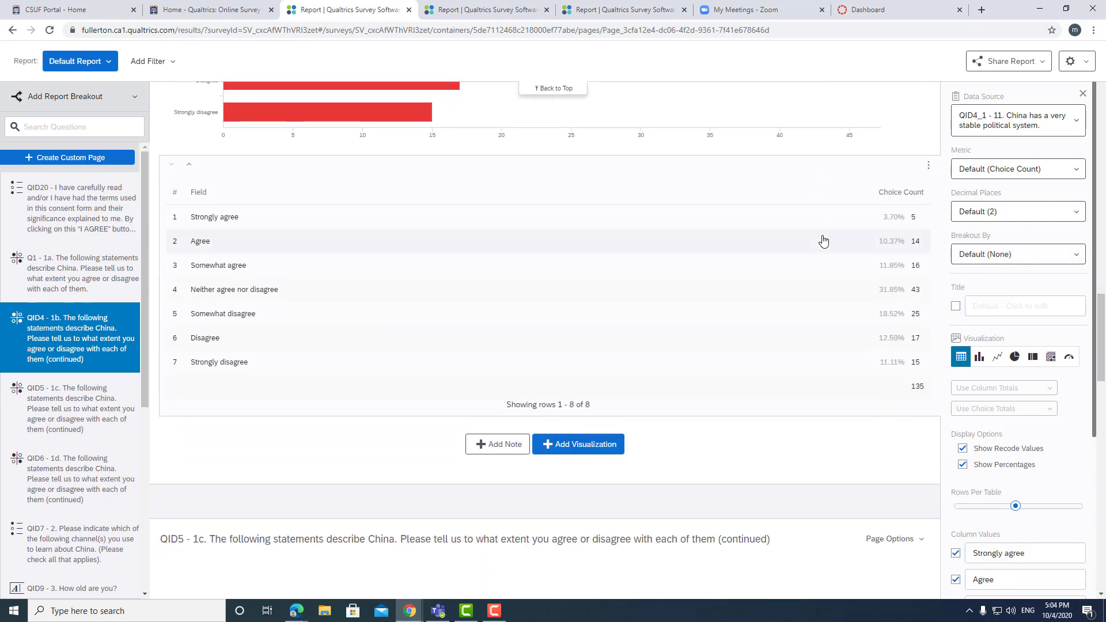
scroll(824, 241, down, 4)
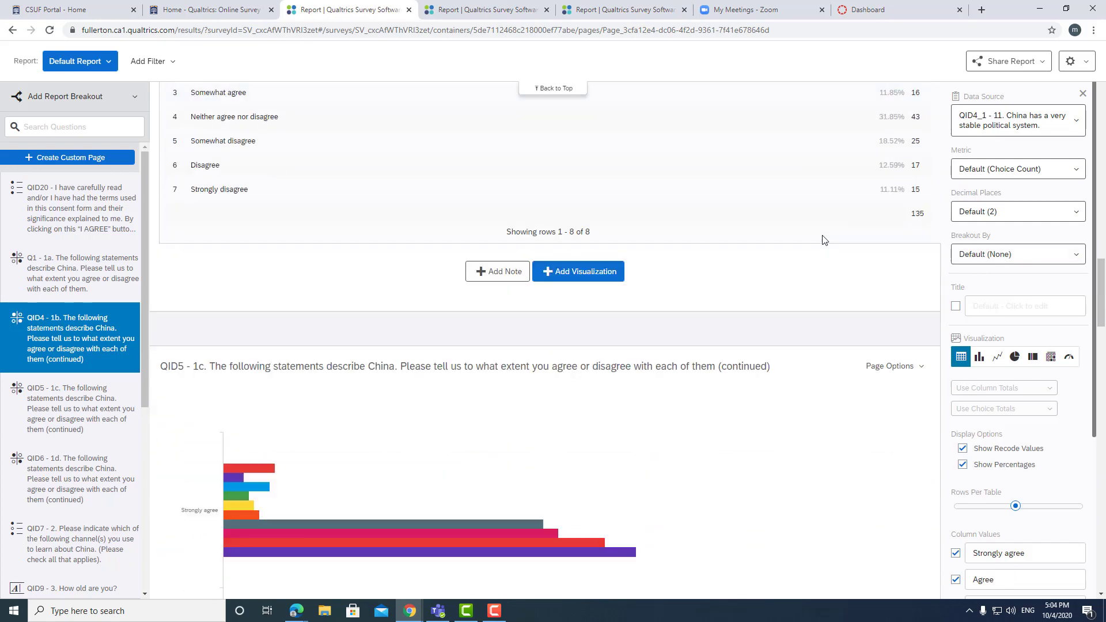
Export the QID4 - 1b bar chart as an image file, view the downloaded picture, and close it
scroll(822, 239, up, 4)
scroll(822, 238, up, 7)
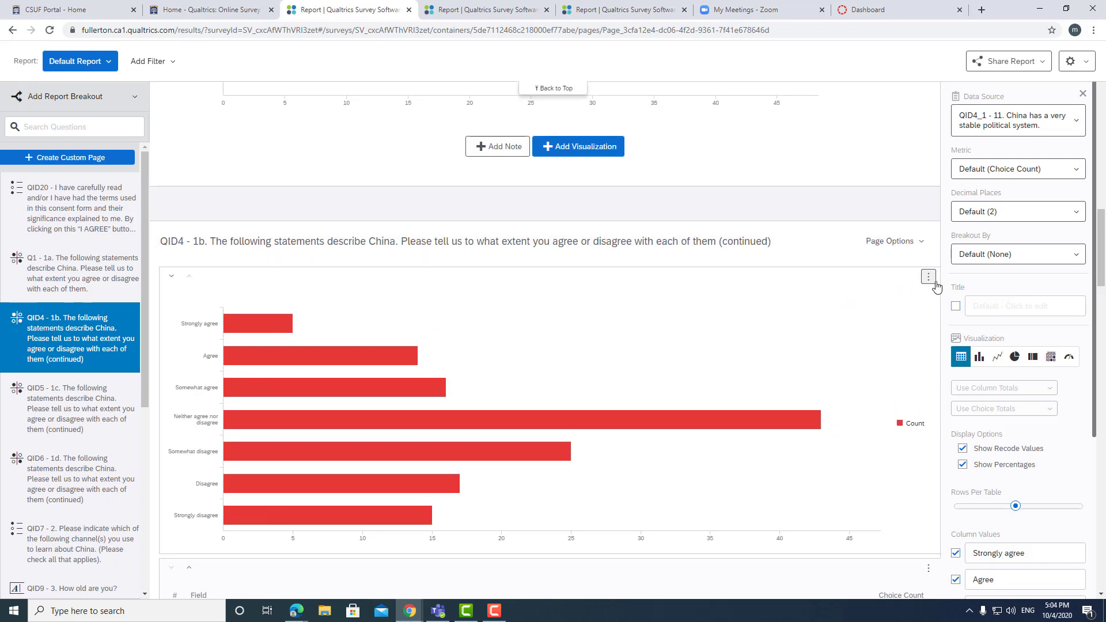
click(929, 281)
mouse_move(885, 314)
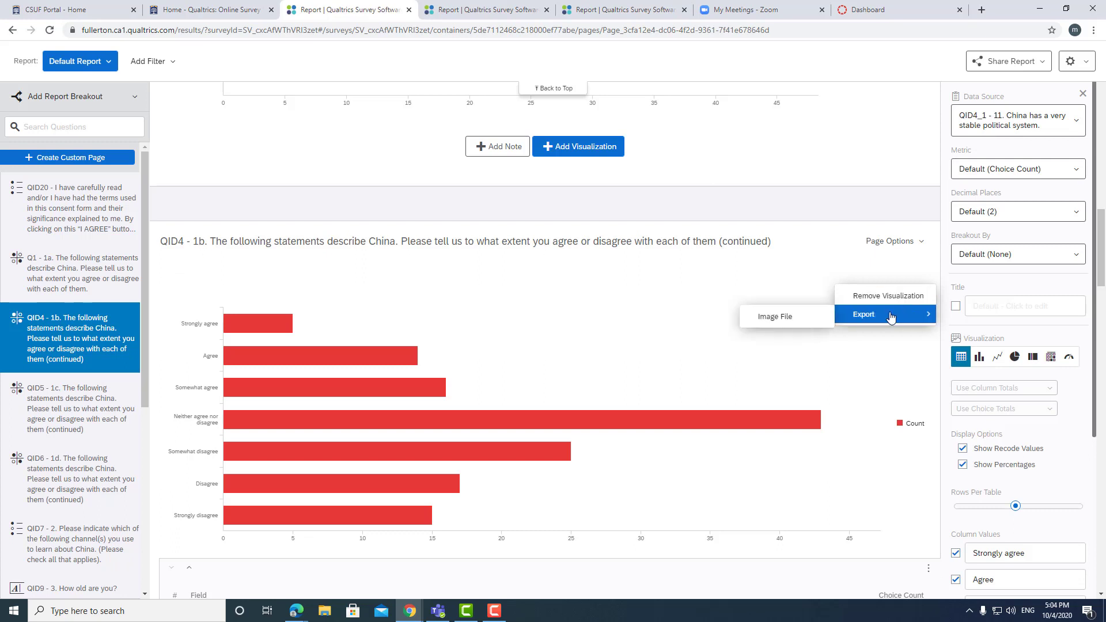
click(797, 320)
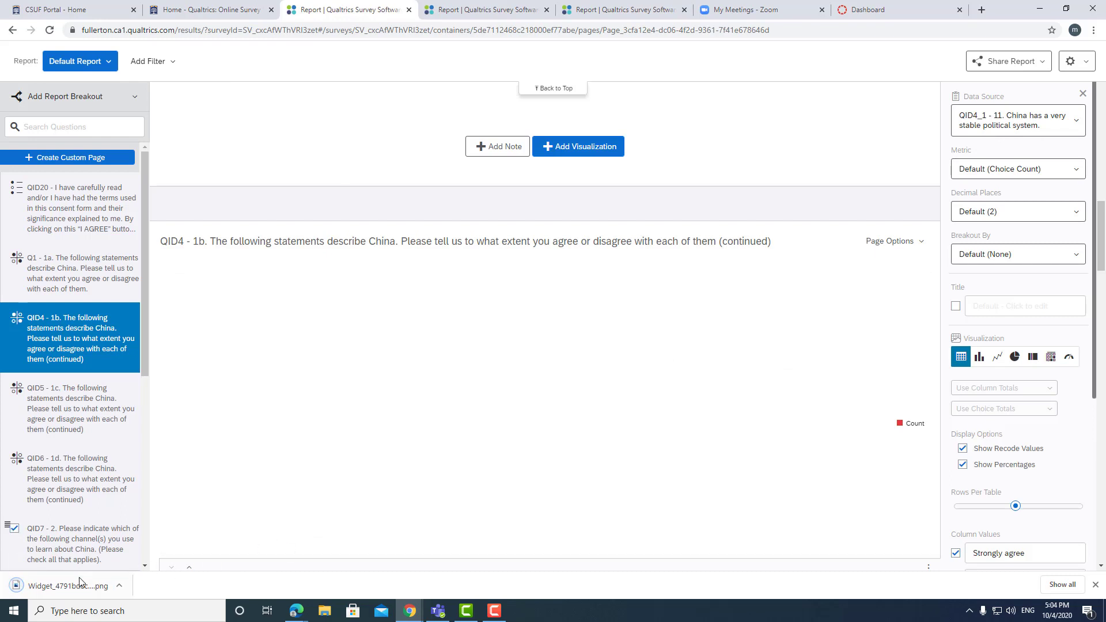
click(79, 583)
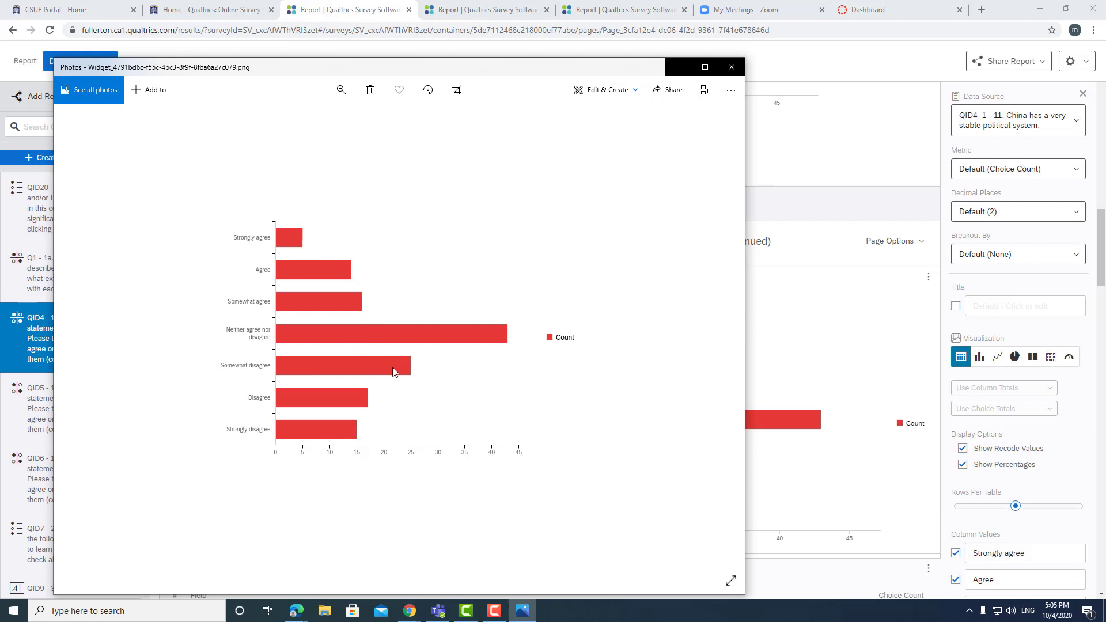
click(729, 68)
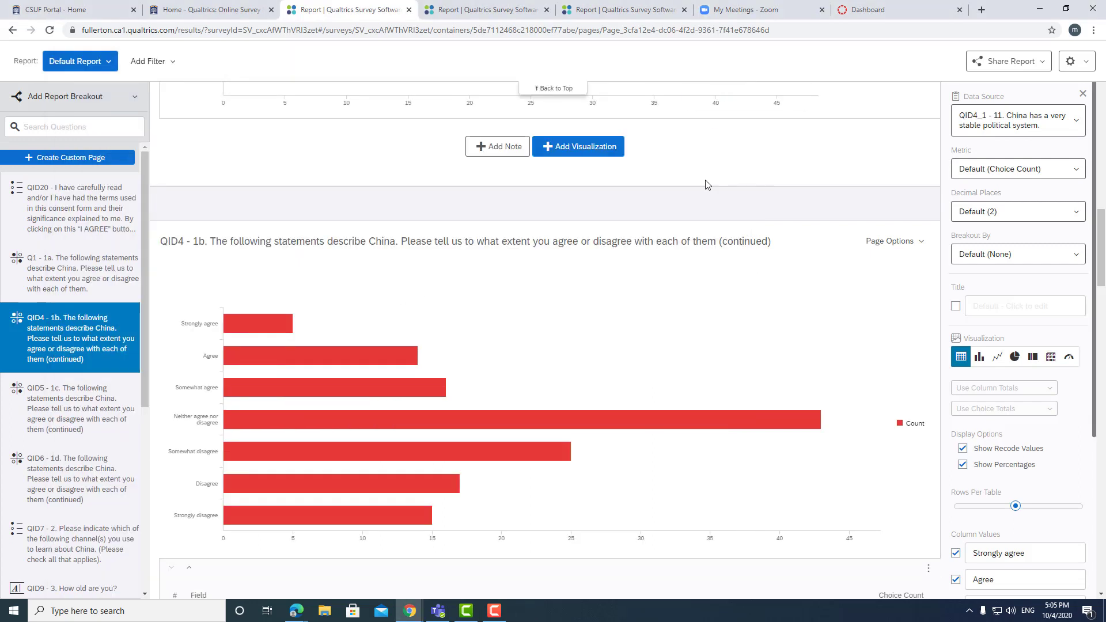
Display the QID4 - 1b results table for statement 11 as a bar chart
scroll(714, 242, down, 4)
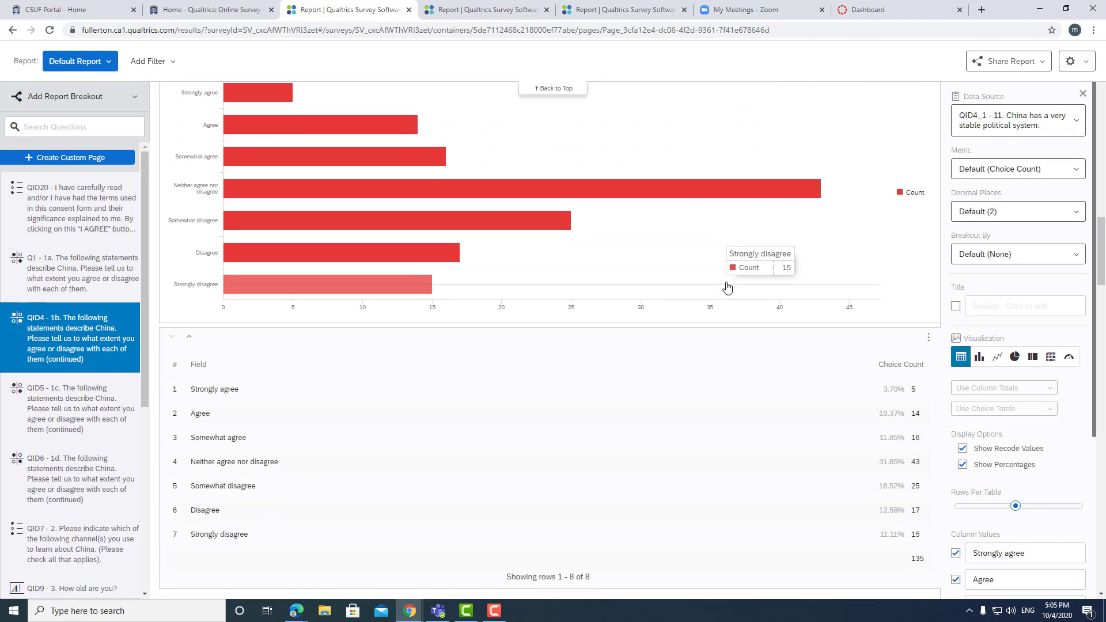
click(980, 362)
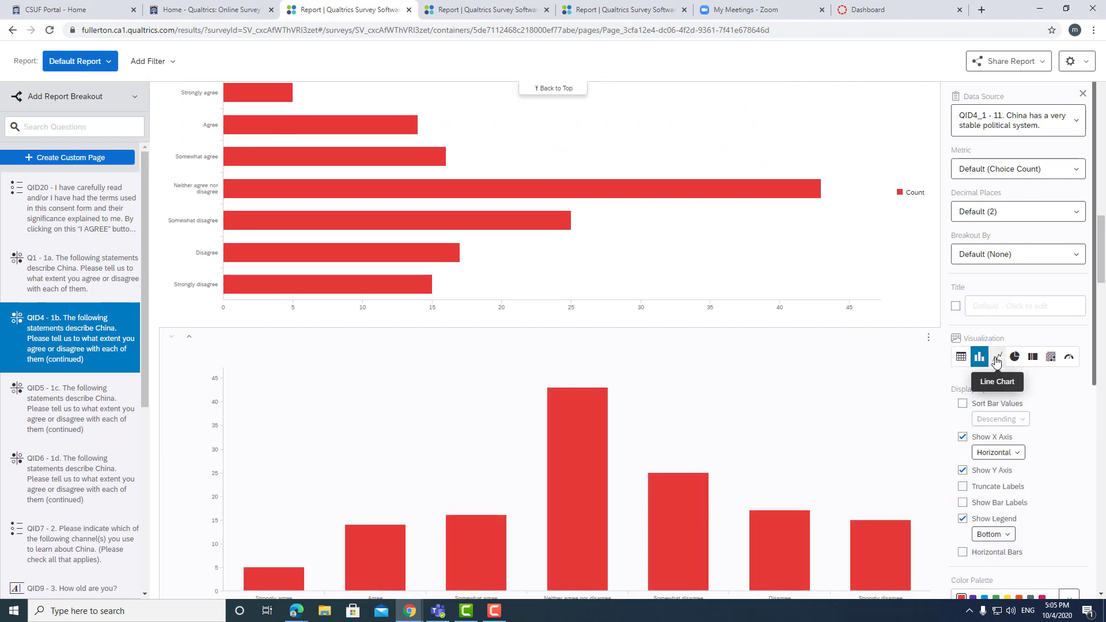
scroll(881, 354, down, 3)
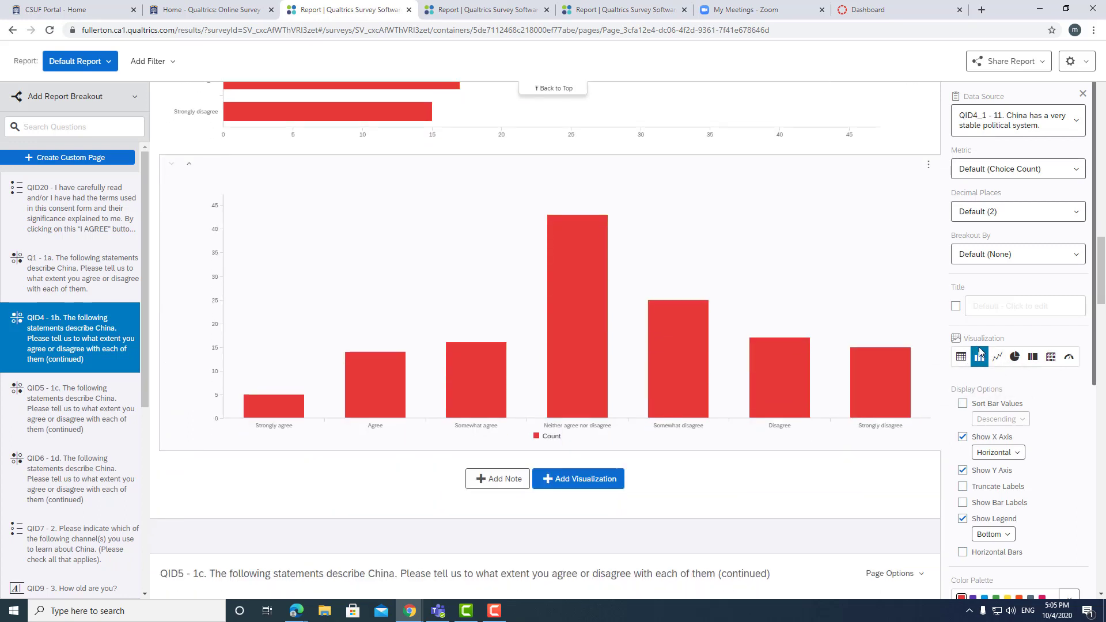
Preview the statement 11 results as a statistics table and a breakdown bar, and look through the bar's label and color options
click(1049, 357)
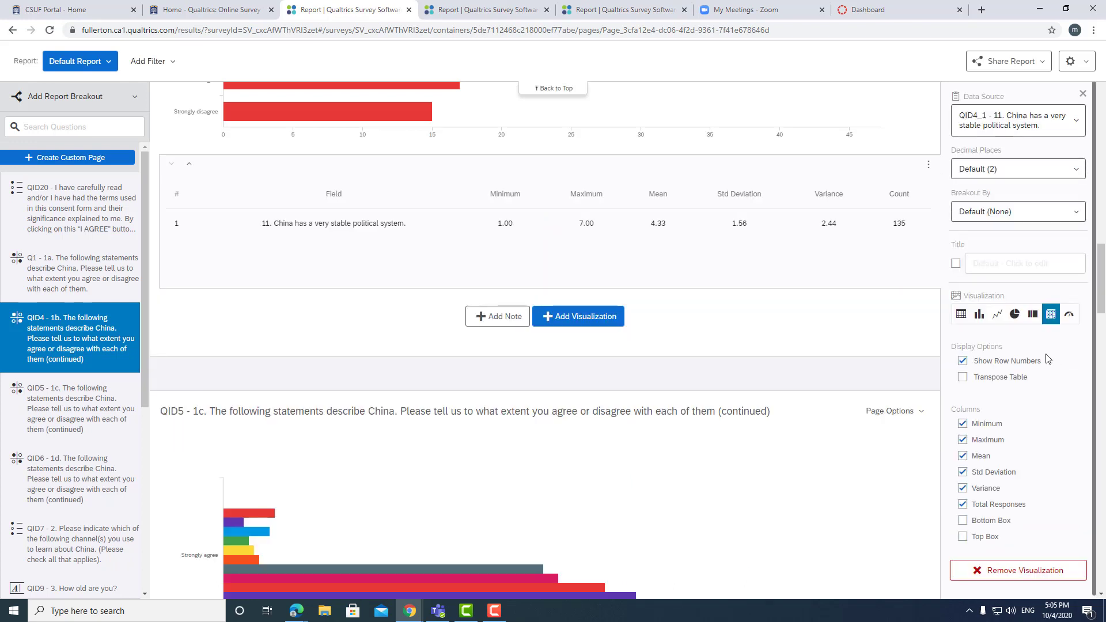
click(1033, 316)
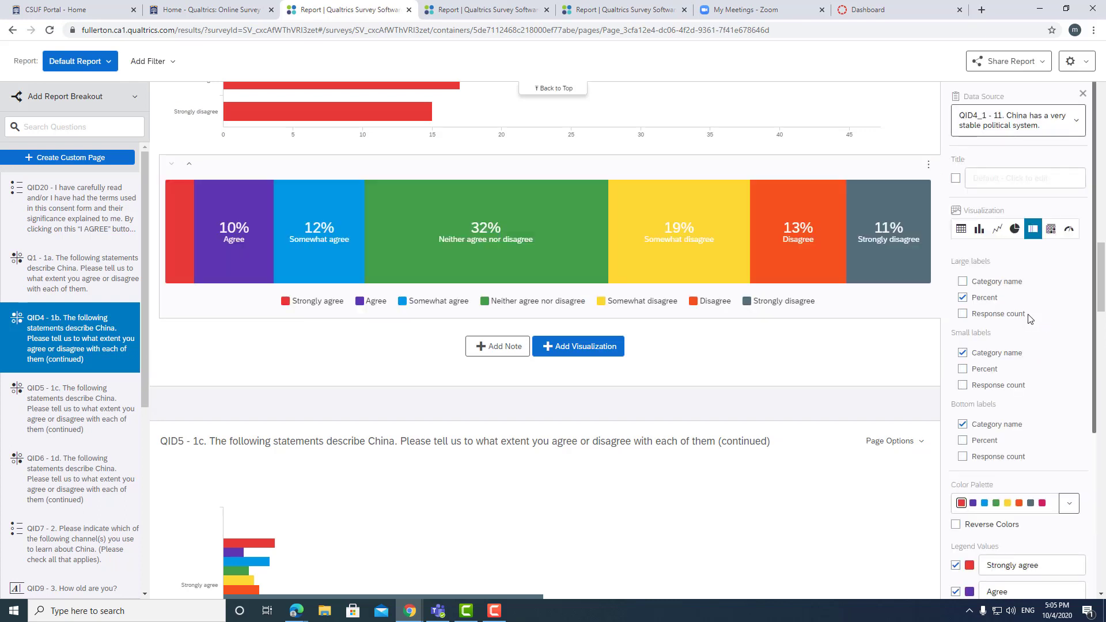
scroll(1026, 318, down, 3)
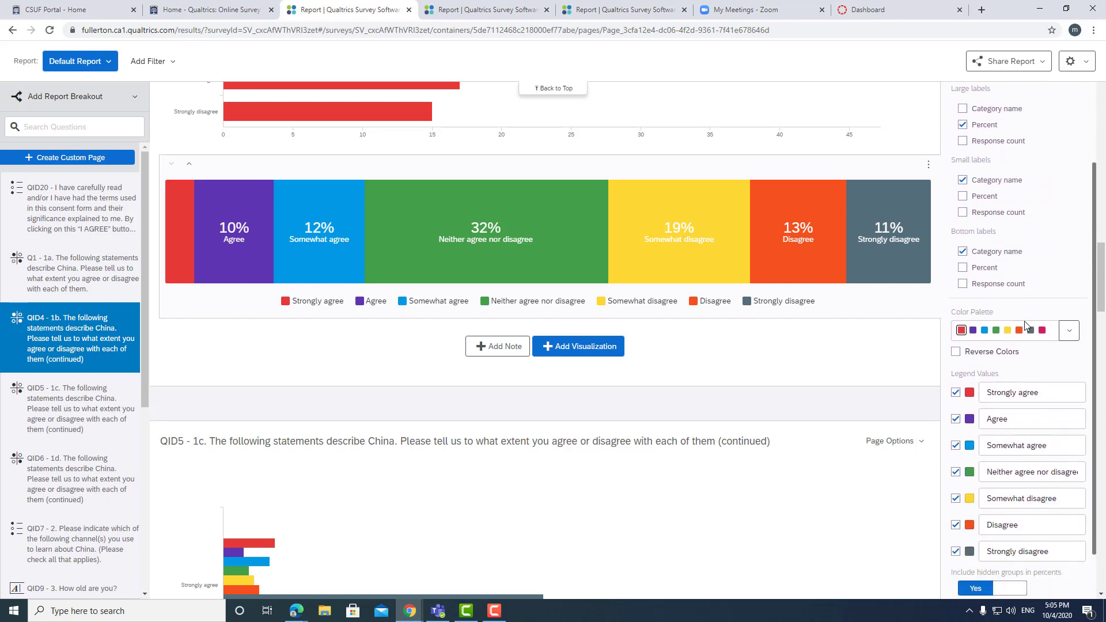
scroll(1026, 325, up, 2)
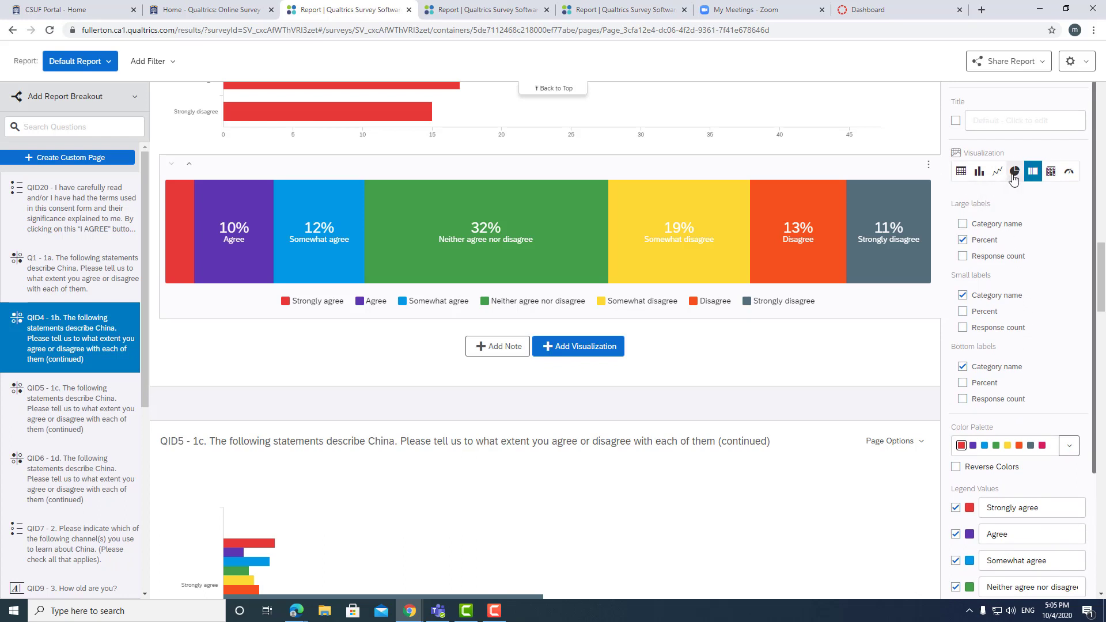
Compare the statement 11 results as a pie chart, bar chart, simple table, and statistics table
click(1014, 172)
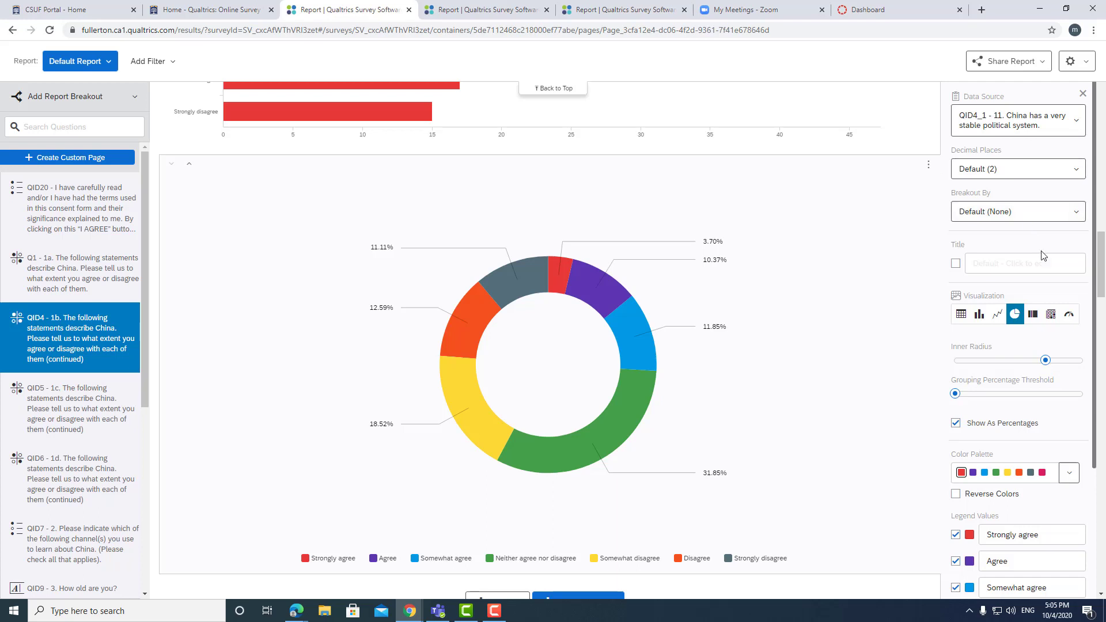
click(978, 315)
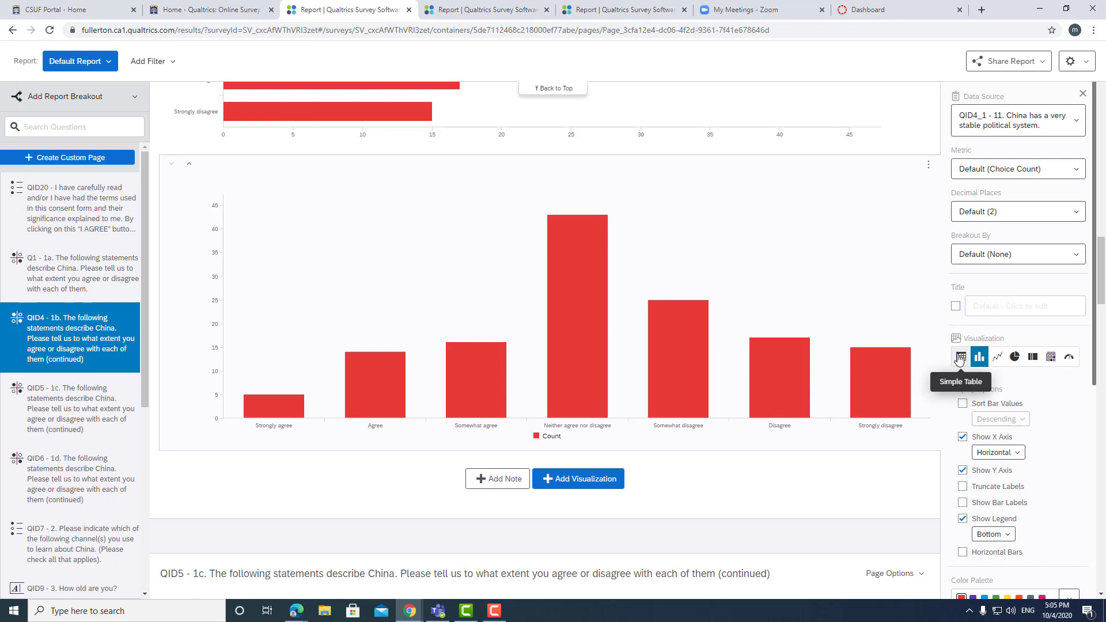
click(959, 357)
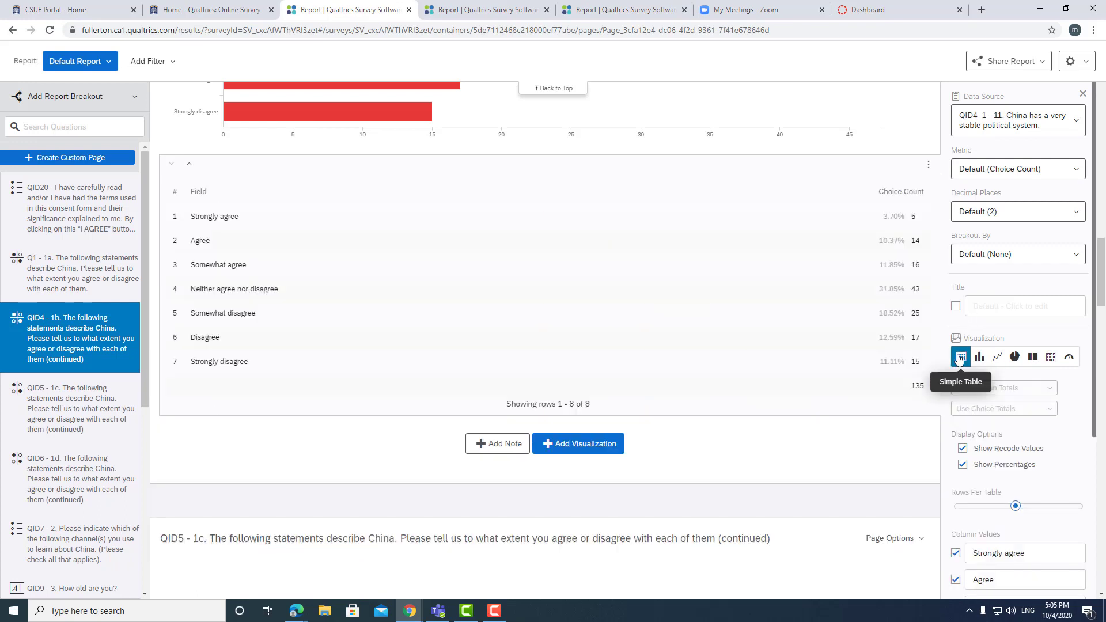
click(1050, 358)
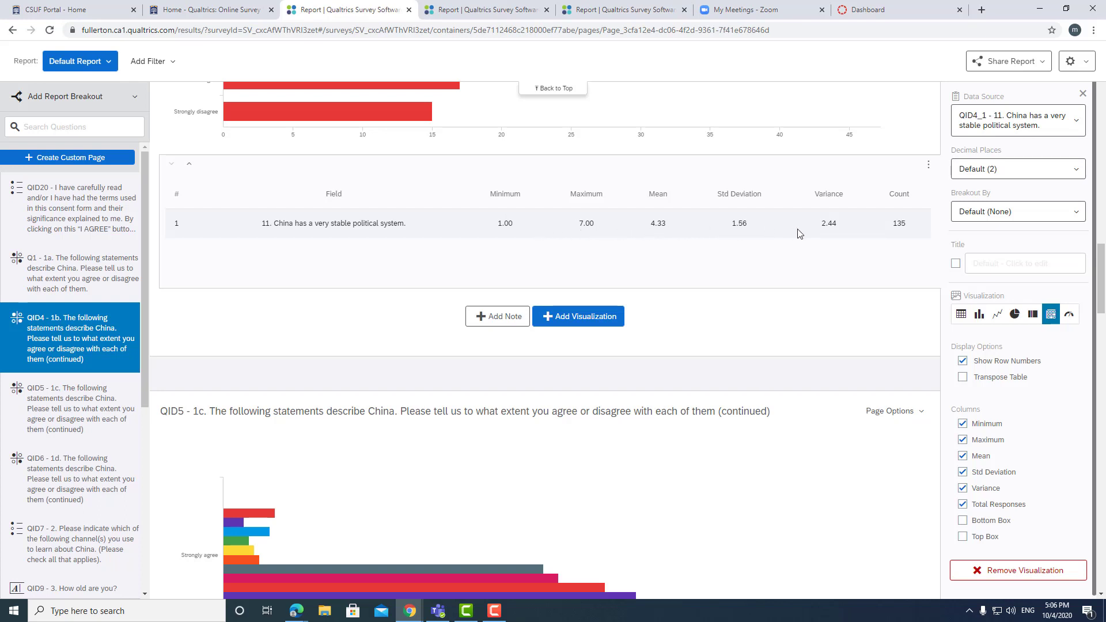
Change the visualization of the statement 11 results below the QID4 - 1b bar chart to a pie chart
click(1014, 315)
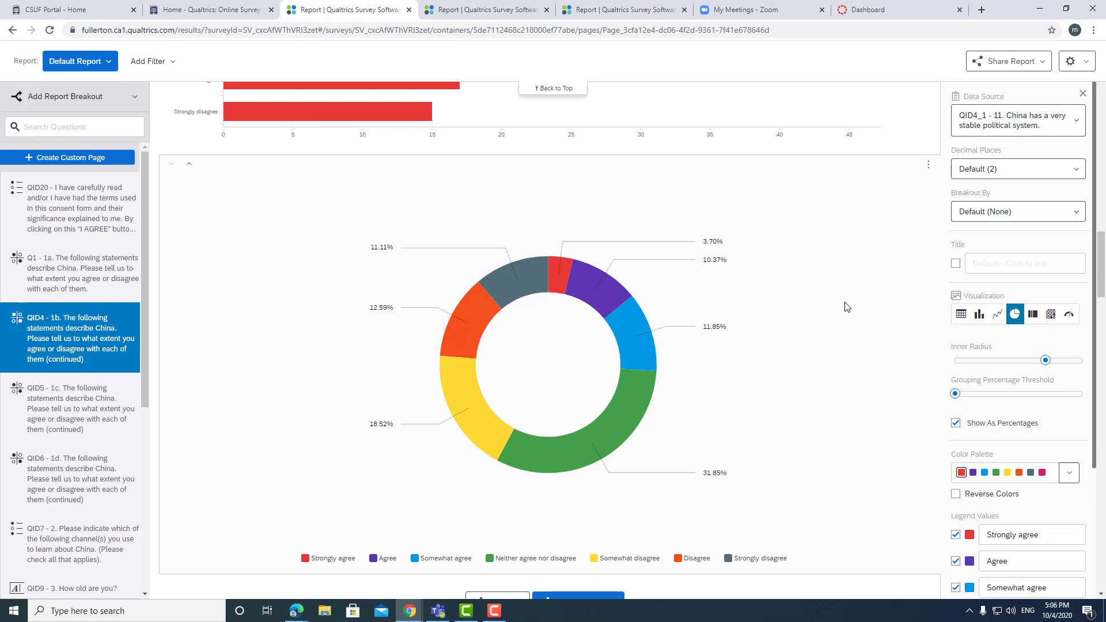
scroll(846, 307, up, 3)
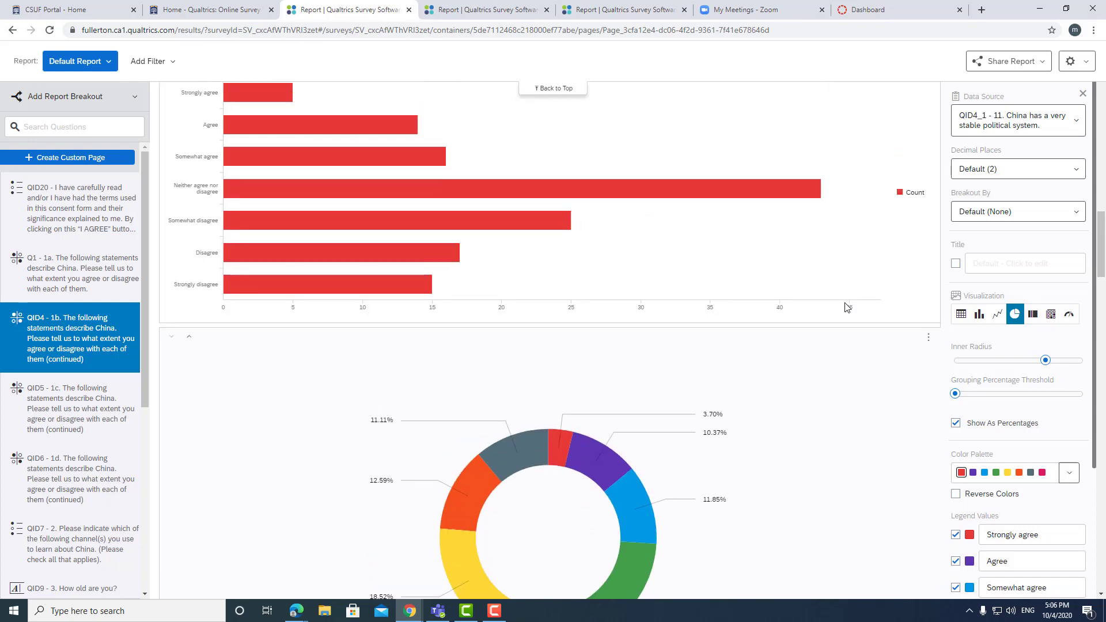